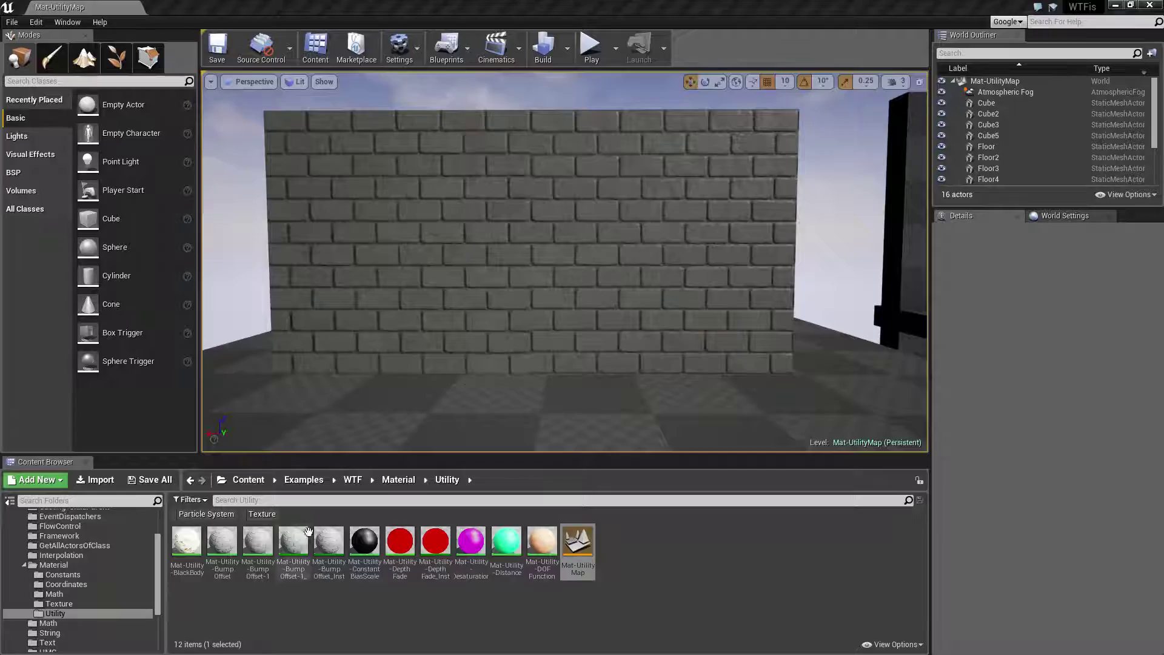
Look over the Mat-Utility-BumpOffset_Inst instance and the Mat-Utility-BumpOffset material graph, closing each one after viewing
double_click(327, 542)
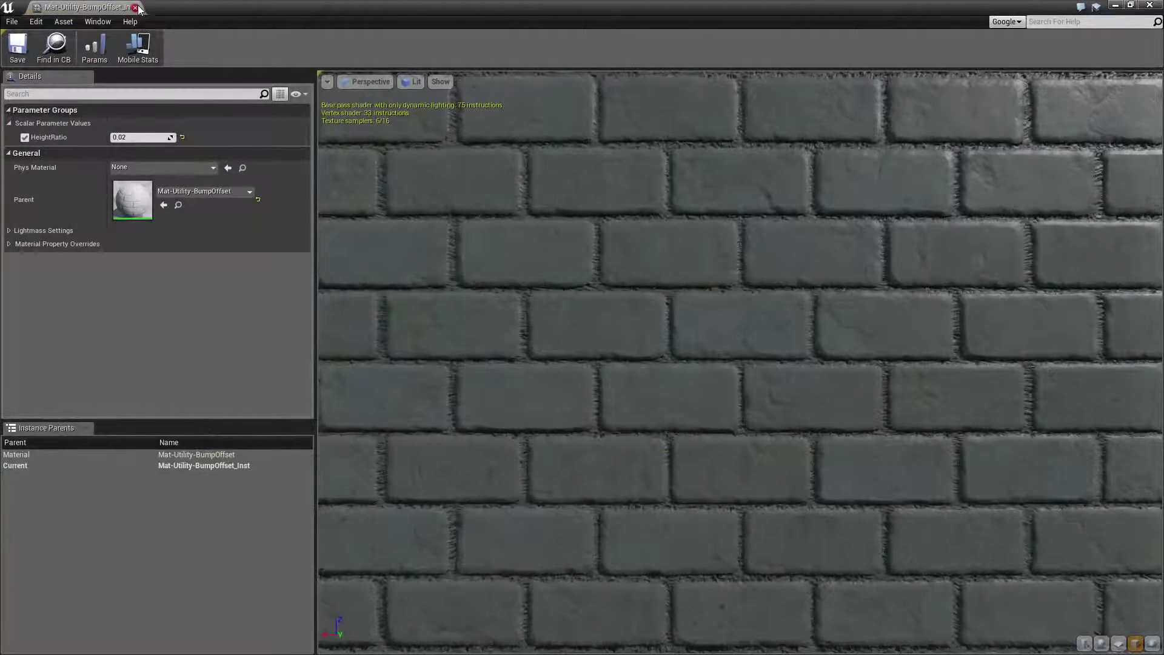
click(134, 6)
double_click(234, 537)
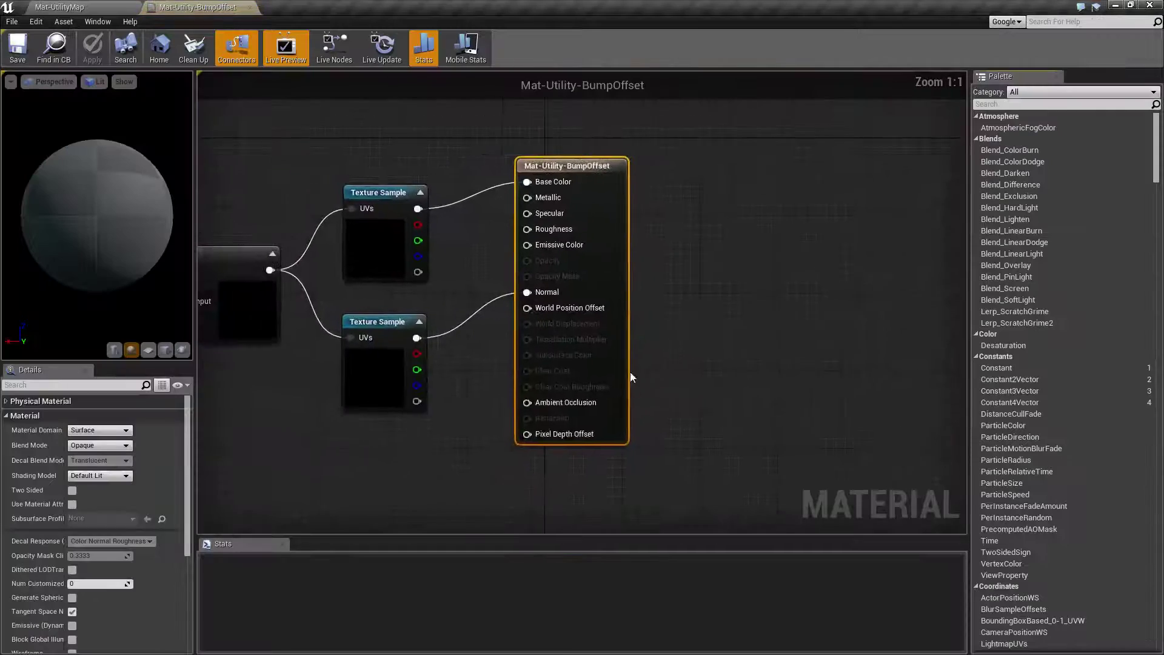
right_drag(489, 405, 557, 389)
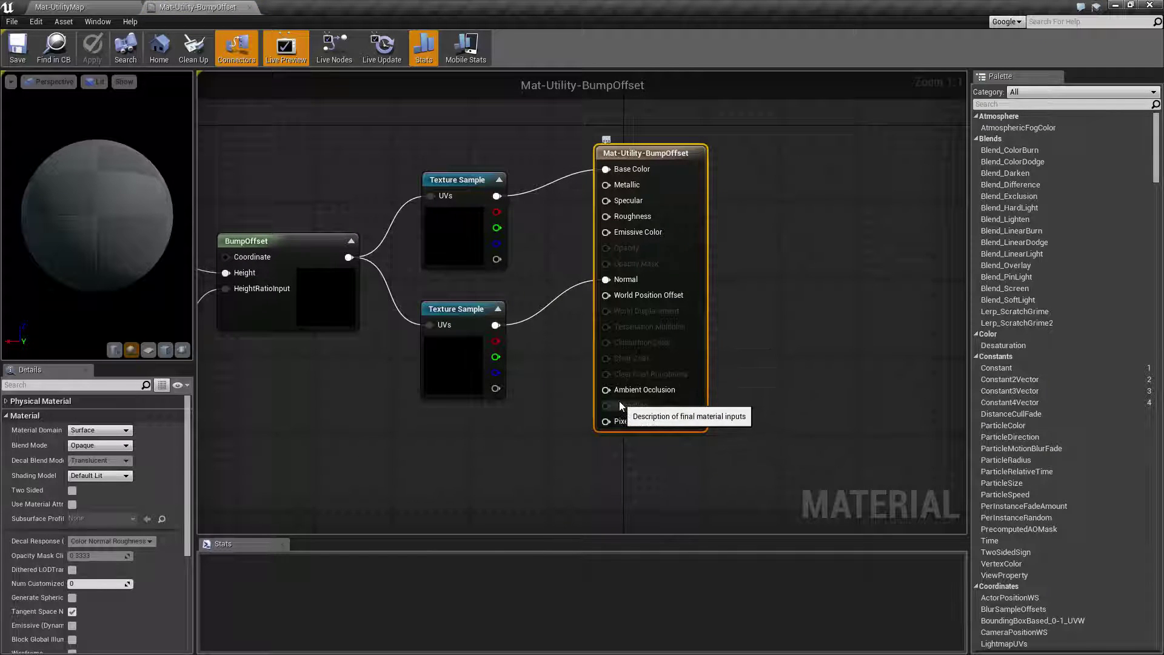
click(250, 8)
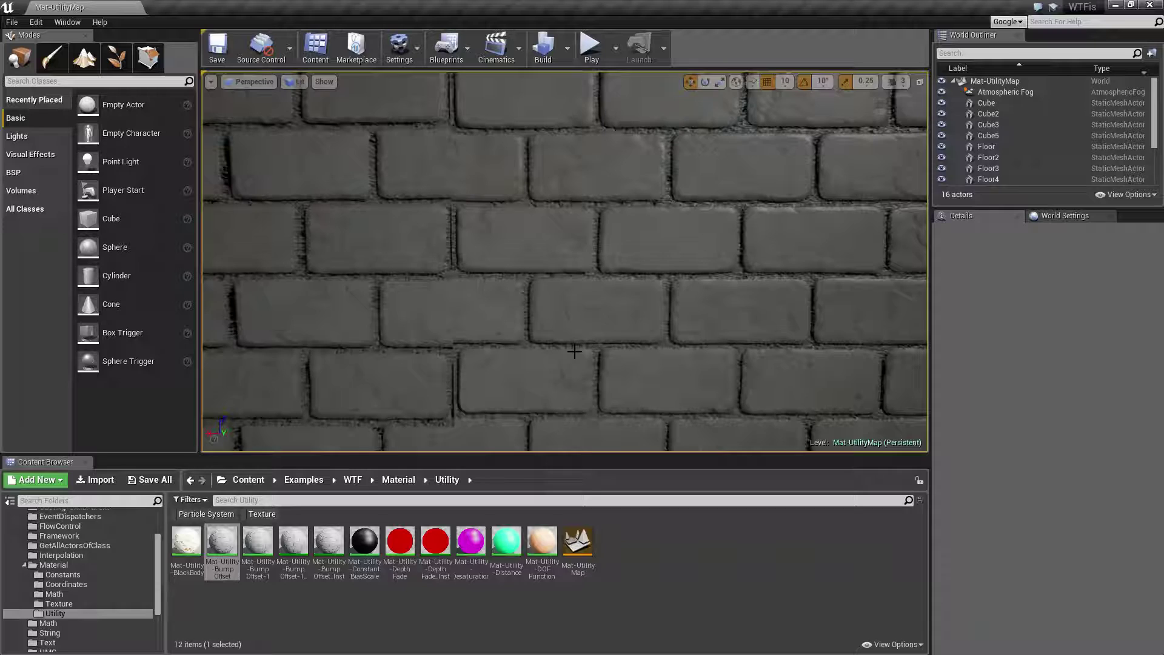
Examine the brick wall in the level from the front and at a grazing angle to judge its depth effect
right_drag(592, 357, 679, 343)
right_drag(520, 237, 546, 238)
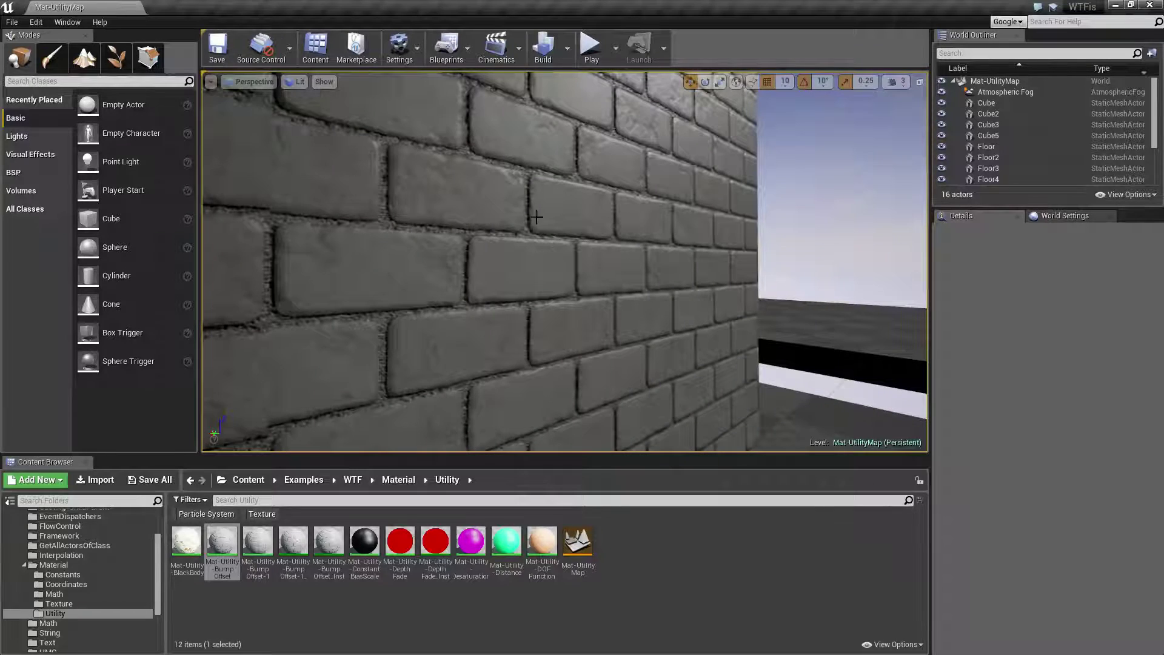
right_drag(612, 281, 476, 267)
right_drag(691, 291, 655, 296)
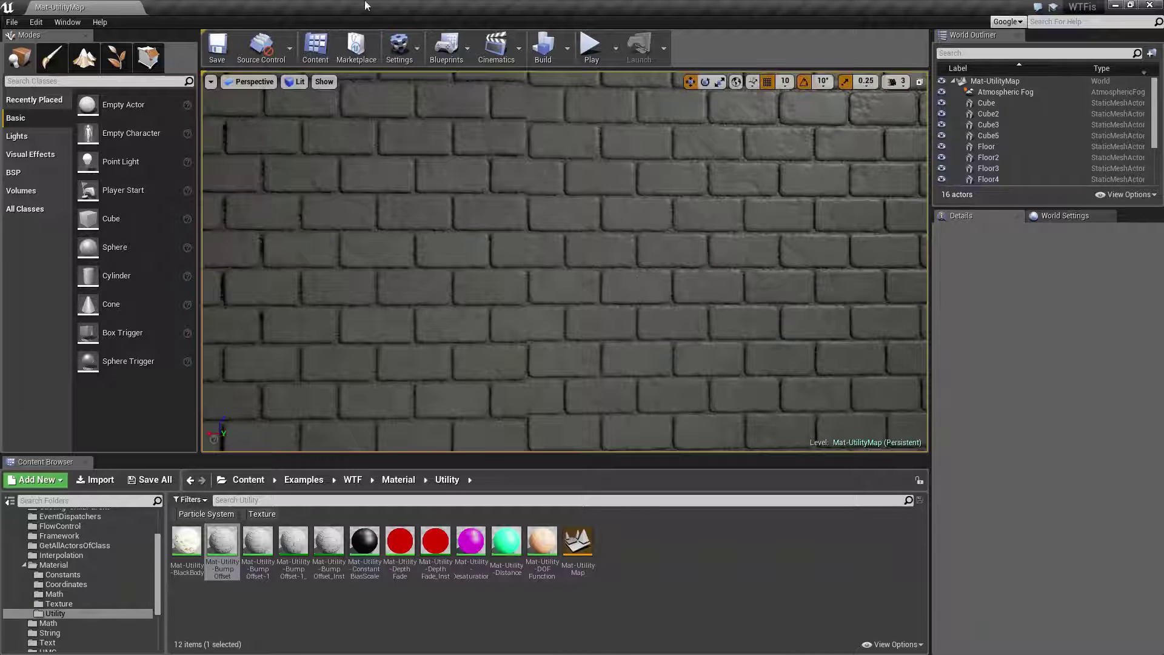
Open the Mat-Utility-BumpOffset material and disconnect the links into the BumpOffset node's Height and HeightRatioInput inputs
double_click(224, 546)
right_drag(279, 462, 597, 450)
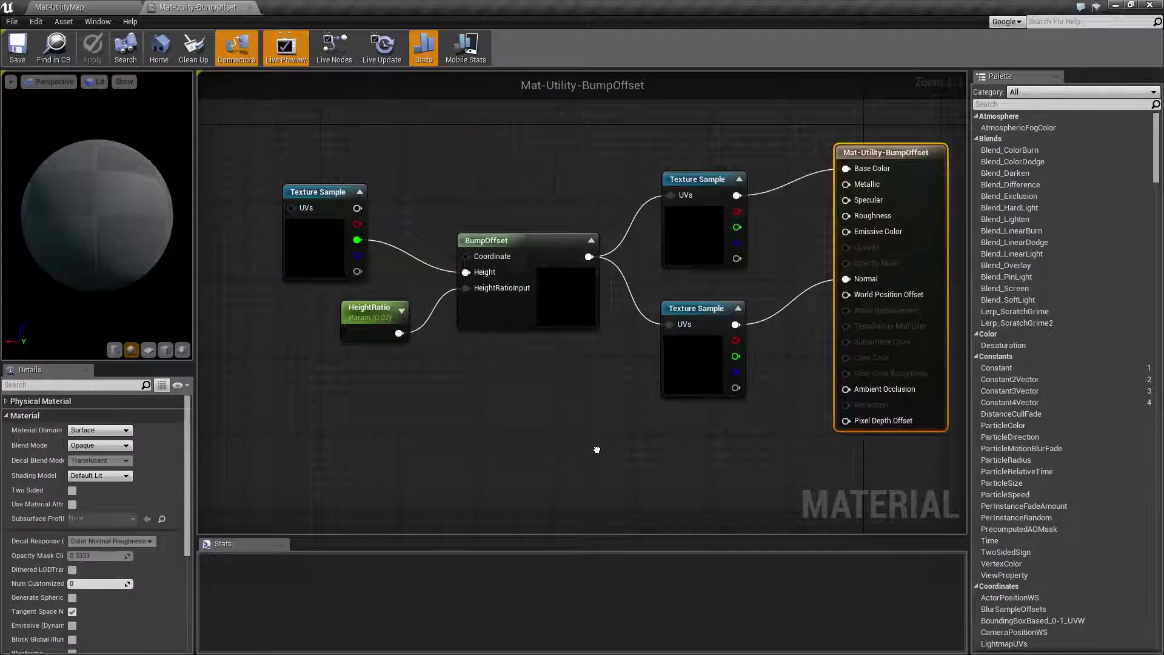
click(506, 242)
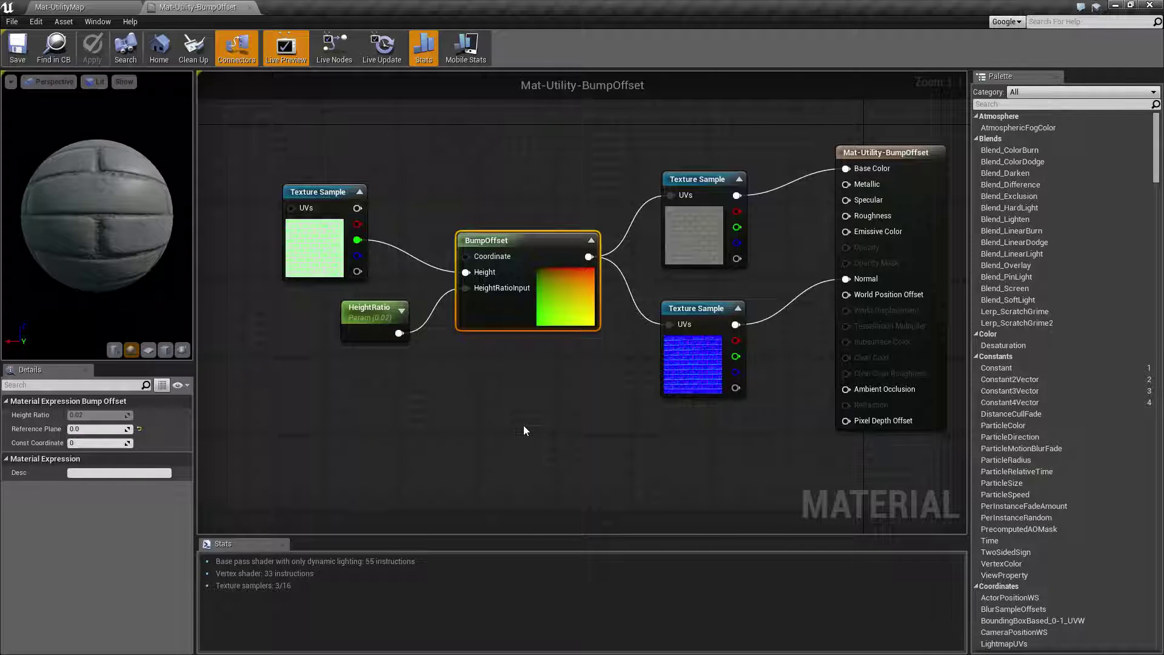
alt+click(466, 273)
alt+click(468, 289)
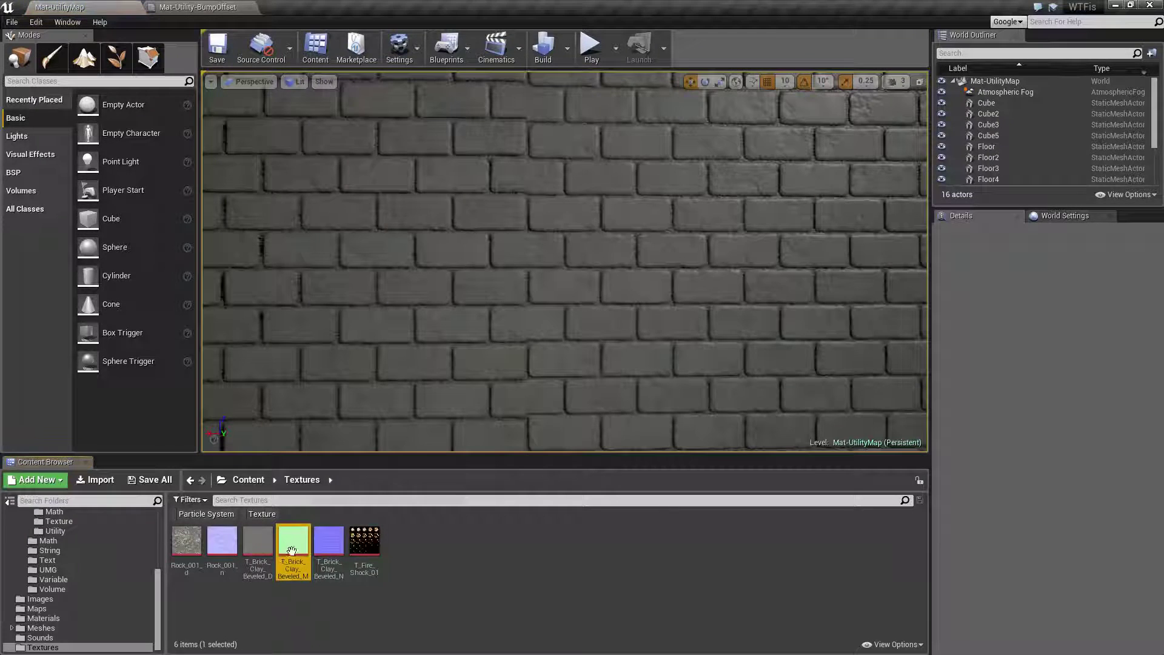
Open the T_Brick_Clay_Beveled_M texture and switch off its red and blue channels to examine the green channel as a height map
double_click(297, 549)
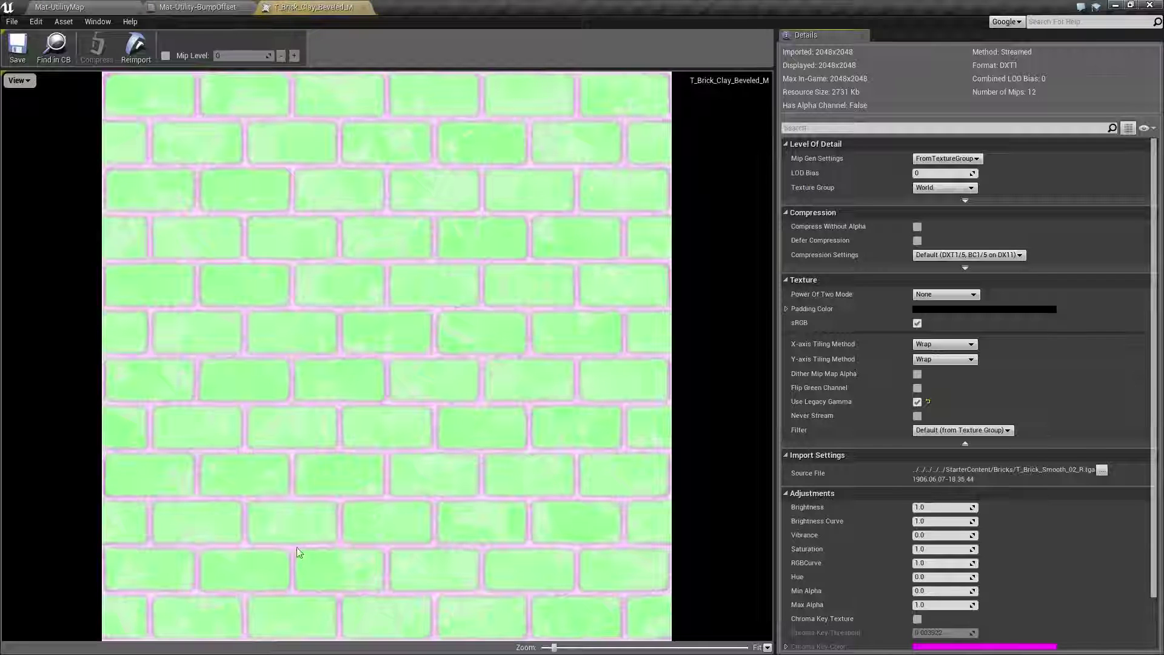
click(20, 81)
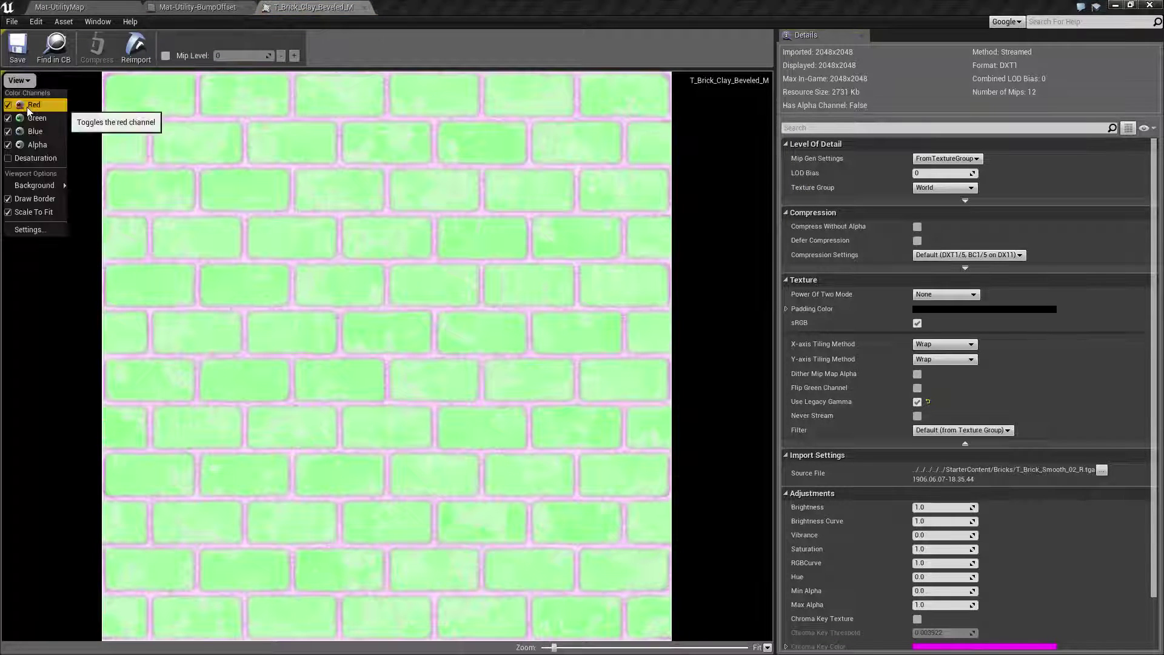
click(27, 105)
click(18, 81)
click(30, 131)
click(18, 80)
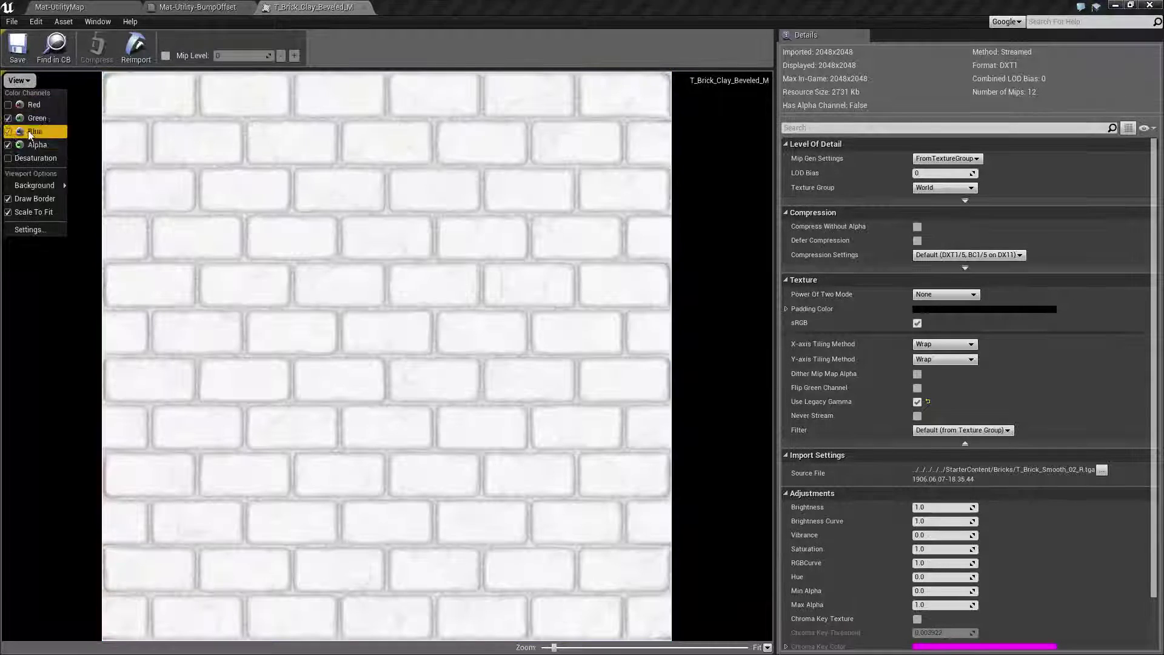
click(31, 152)
click(26, 82)
click(34, 147)
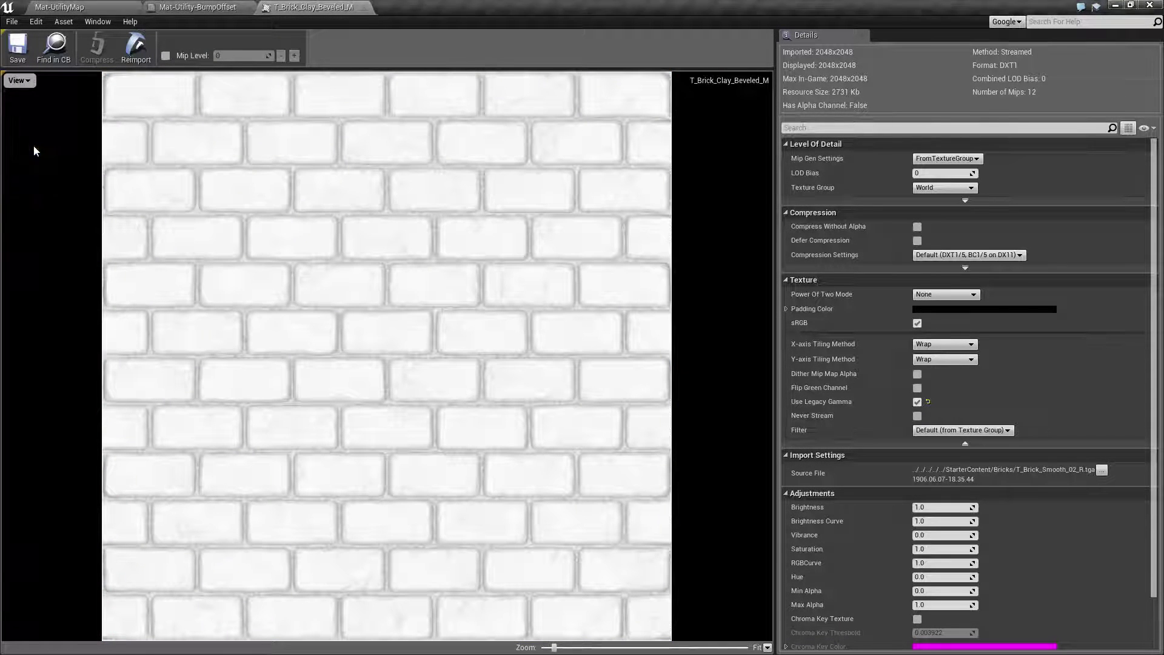
click(19, 80)
click(28, 159)
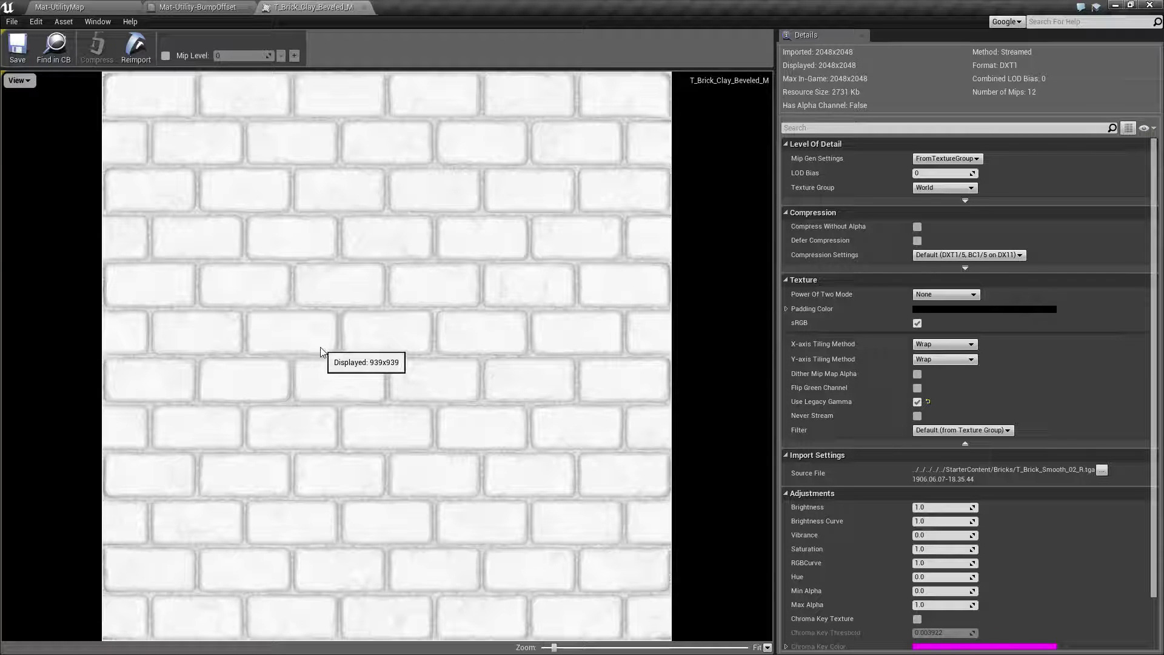
In the BumpOffset material, connect the mask texture's green output to BumpOffset's Height, reset the node's Height Ratio to 0.05 and apply
click(200, 7)
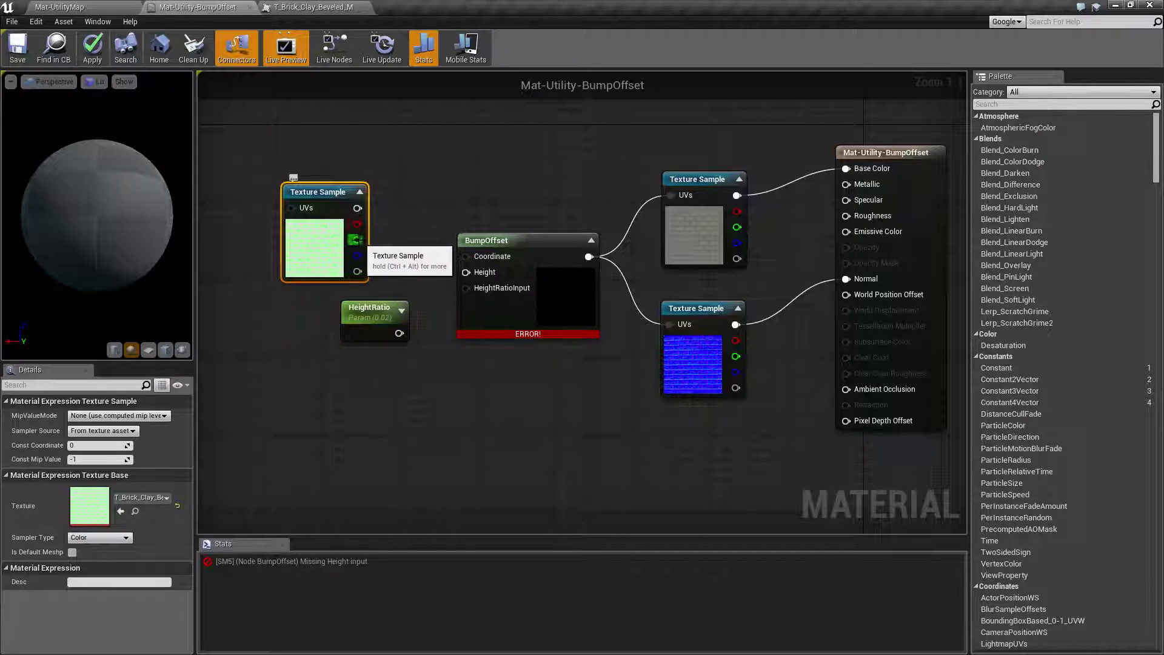
drag(357, 240, 473, 271)
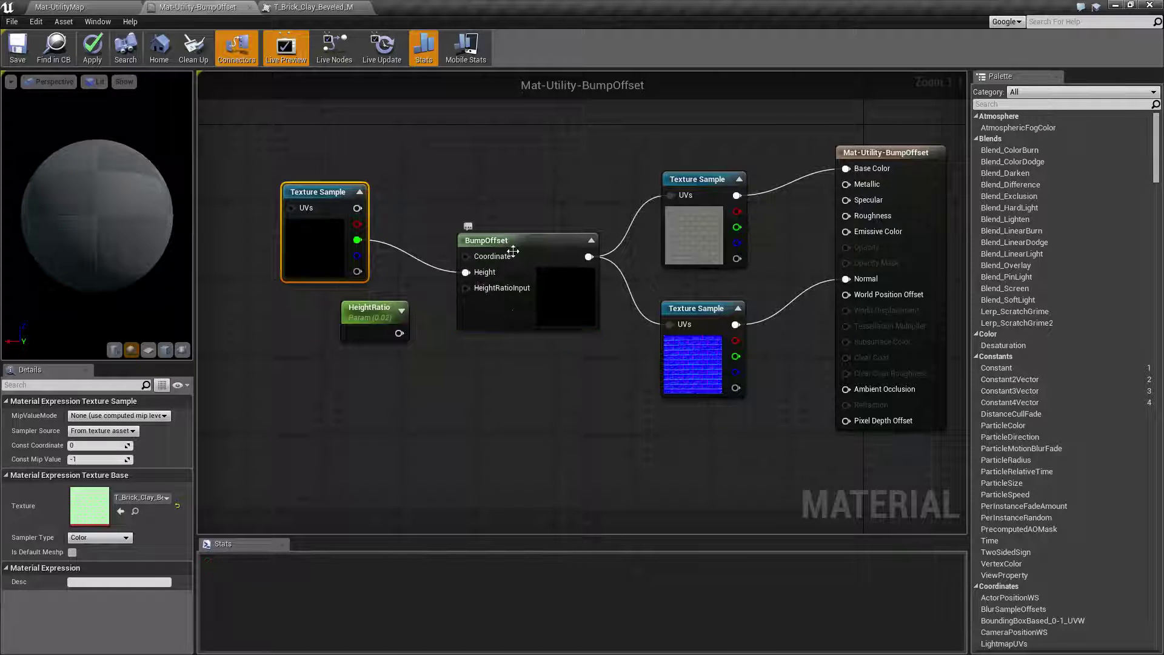
click(544, 243)
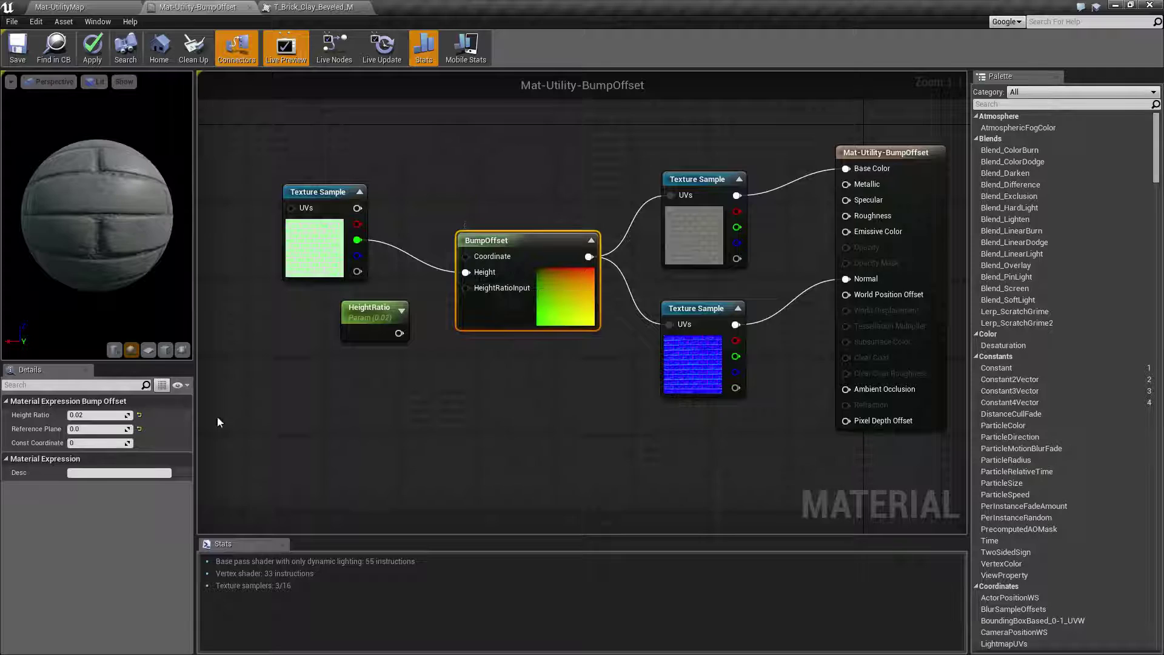
click(139, 415)
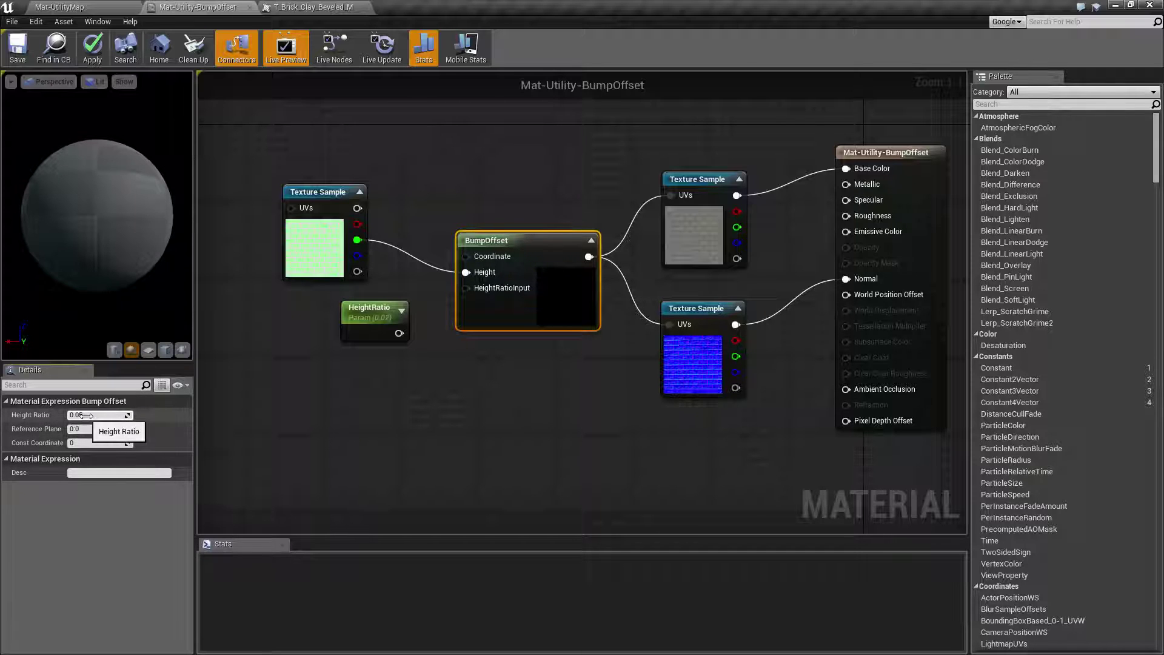
click(92, 48)
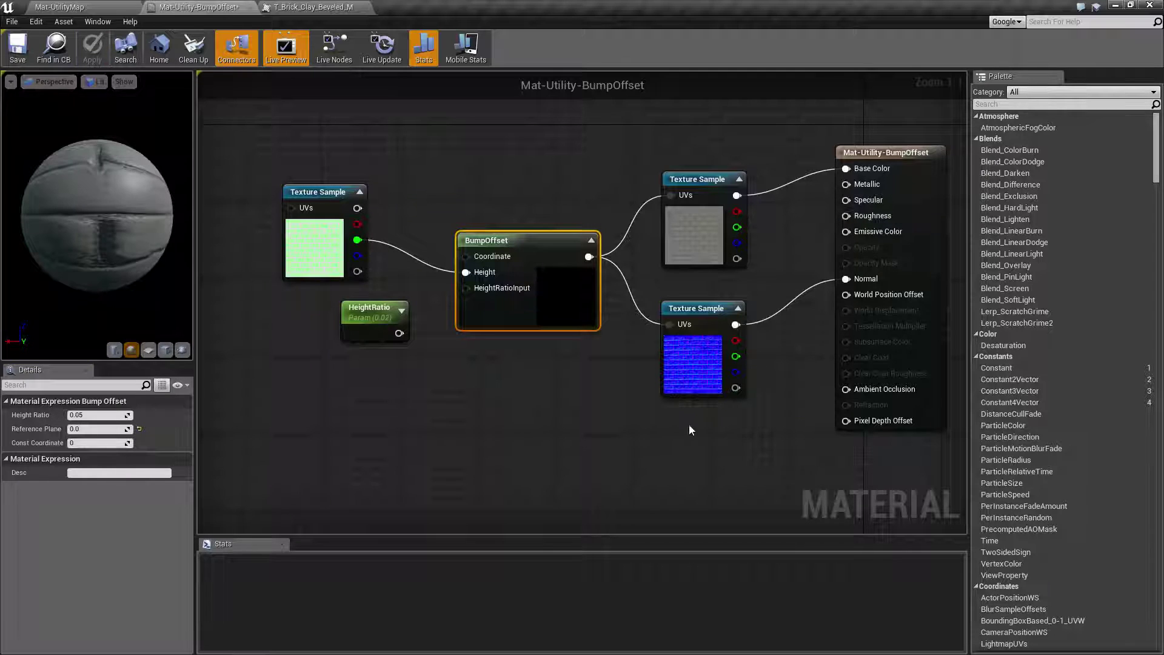
Examine the brick wall in the level from several angles to see how the changed height ratio affects it
click(61, 7)
mouse_move(609, 282)
right_down()
mouse_move(582, 274)
mouse_move(591, 284)
right_up()
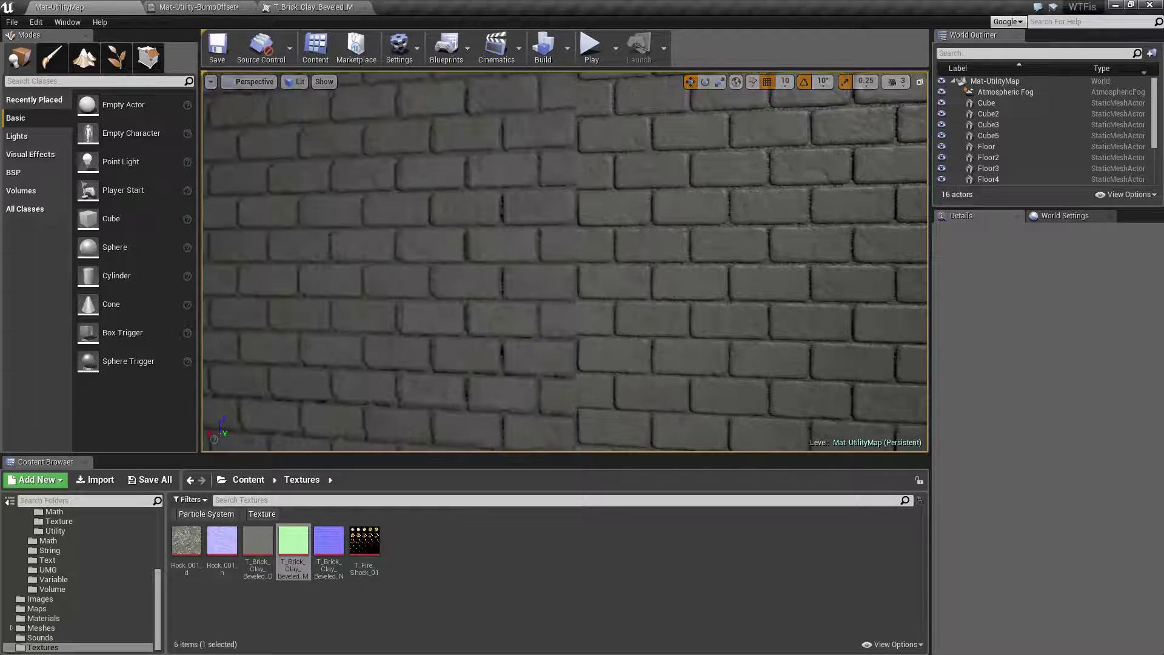
right_drag(591, 284, 563, 283)
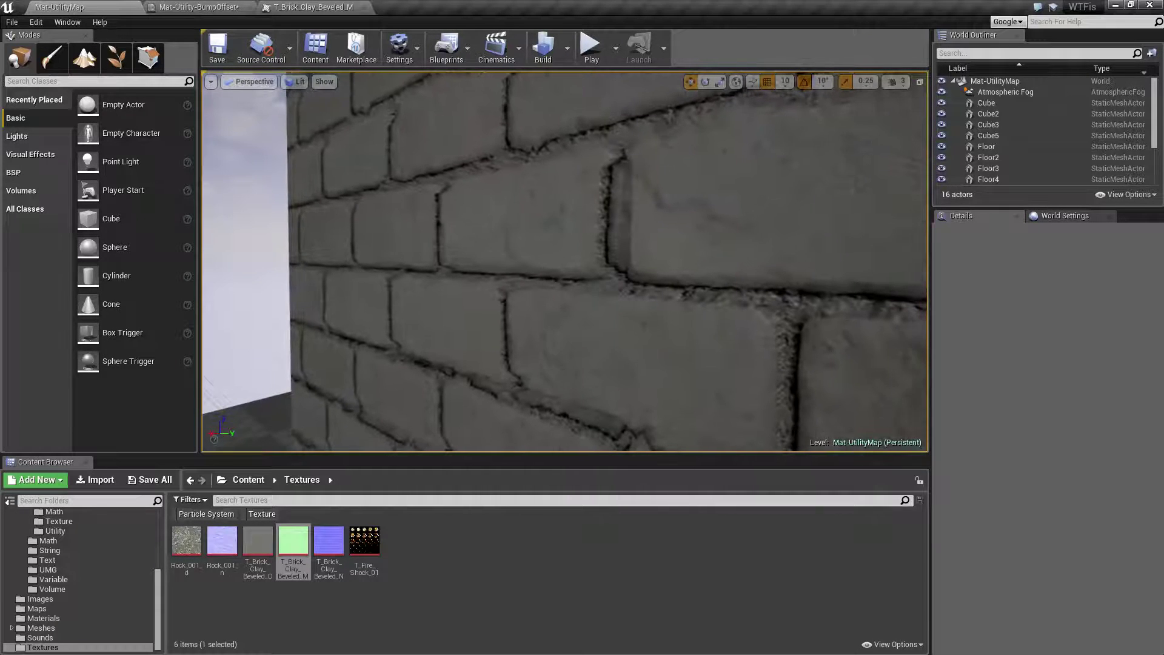
right_drag(674, 289, 689, 350)
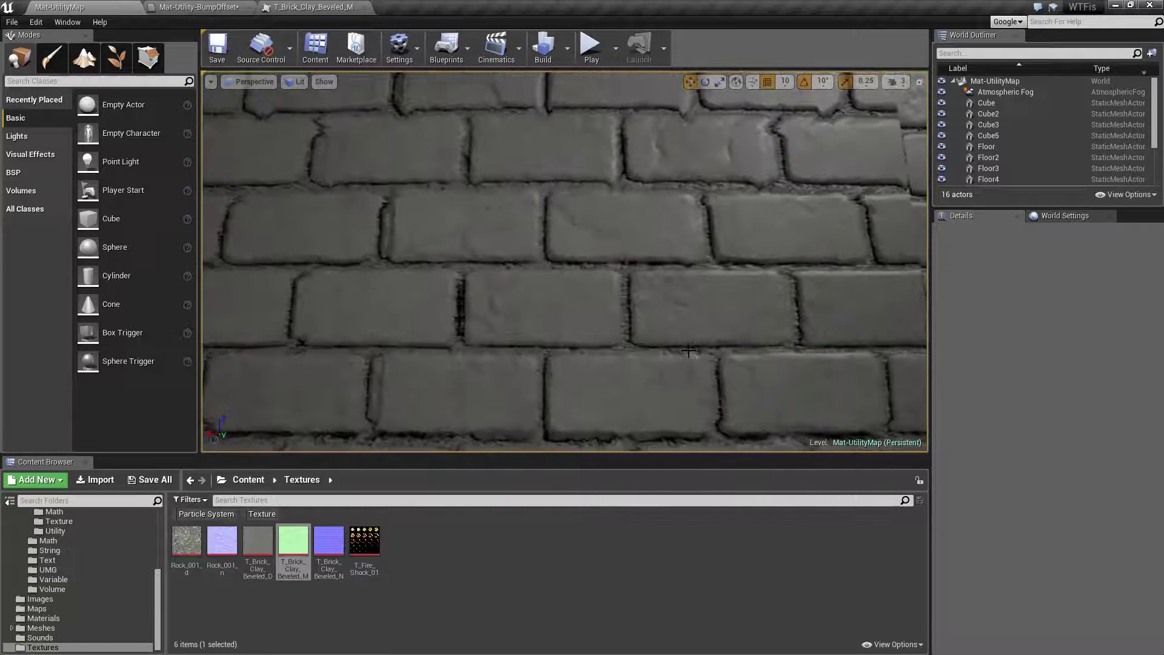
Open Mat-Utility-BumpOffset_Inst from the Utility folder, check which scalar parameters it exposes, and close it
click(197, 7)
click(102, 5)
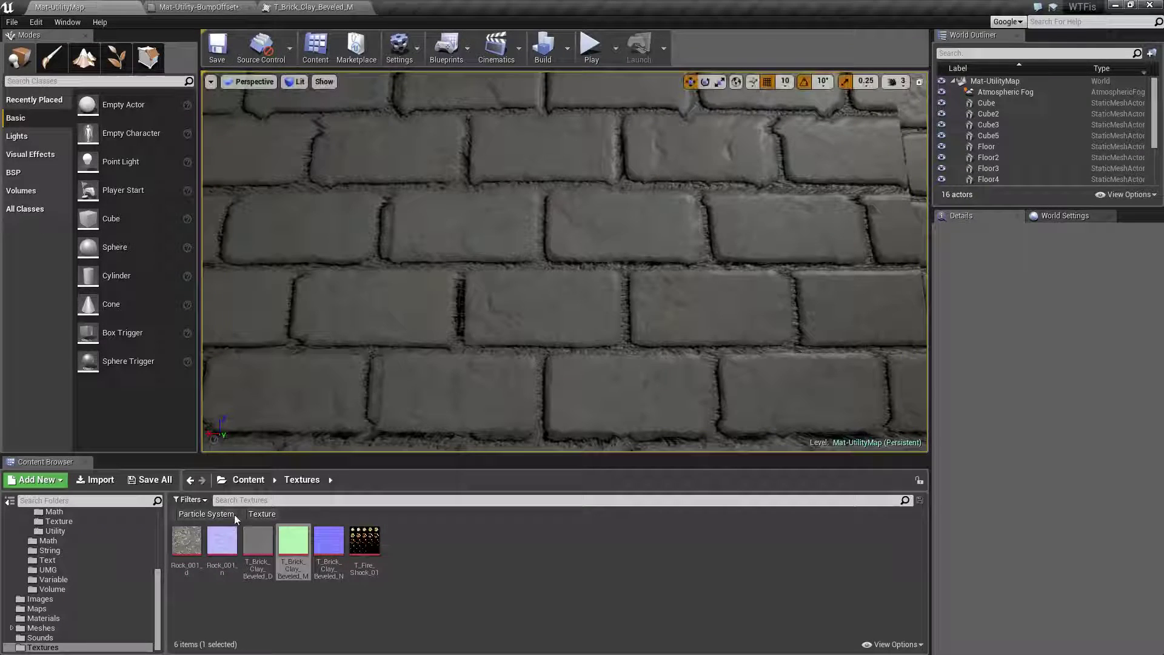
click(153, 6)
click(97, 3)
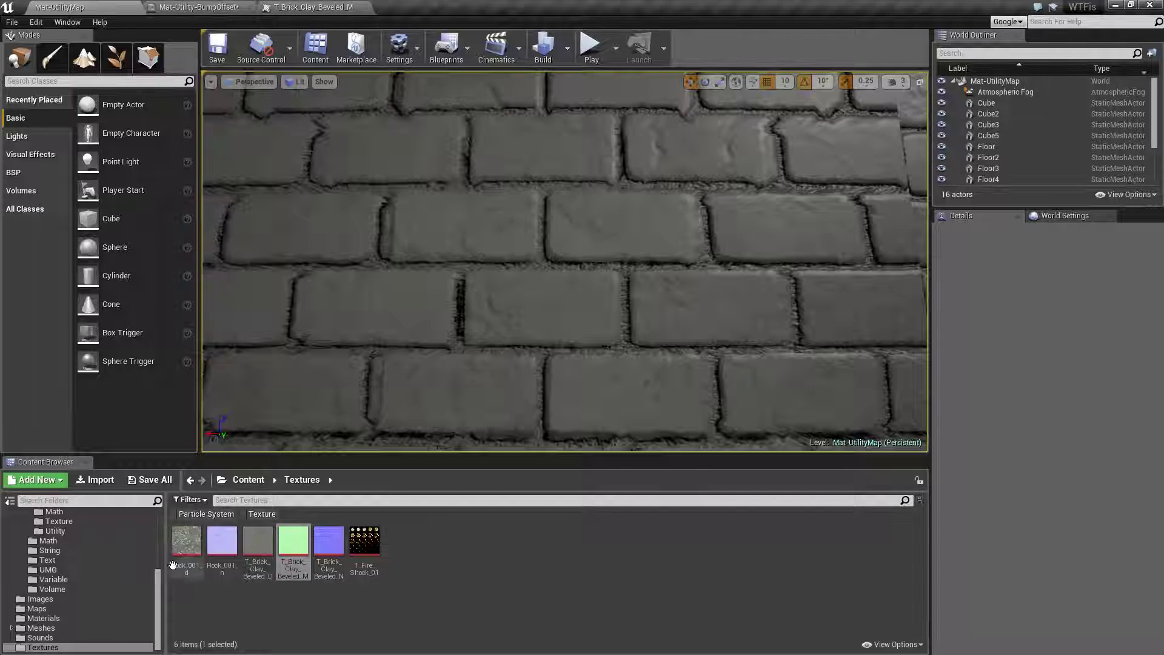
scroll(67, 559, up, 2)
click(58, 569)
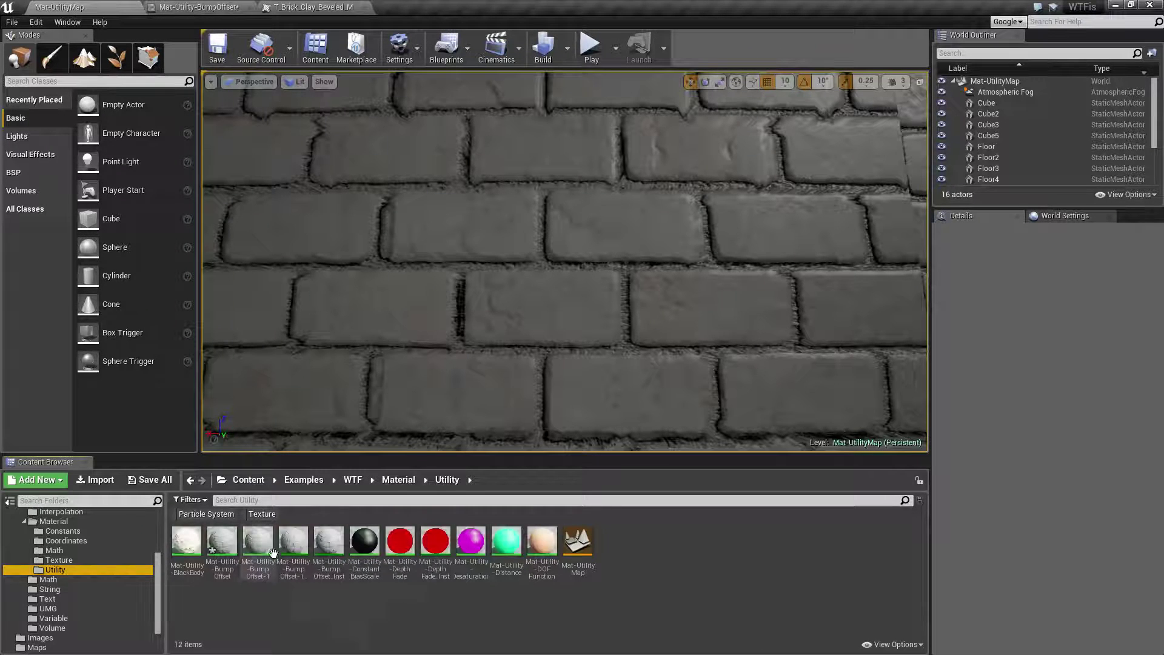
double_click(337, 535)
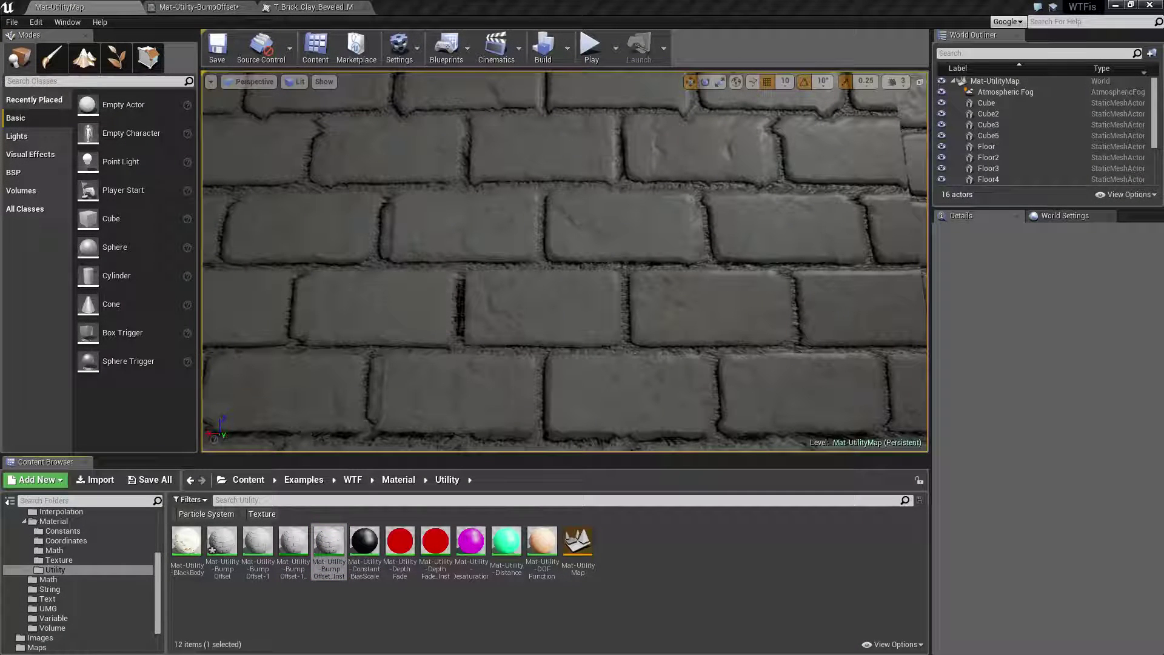
click(328, 546)
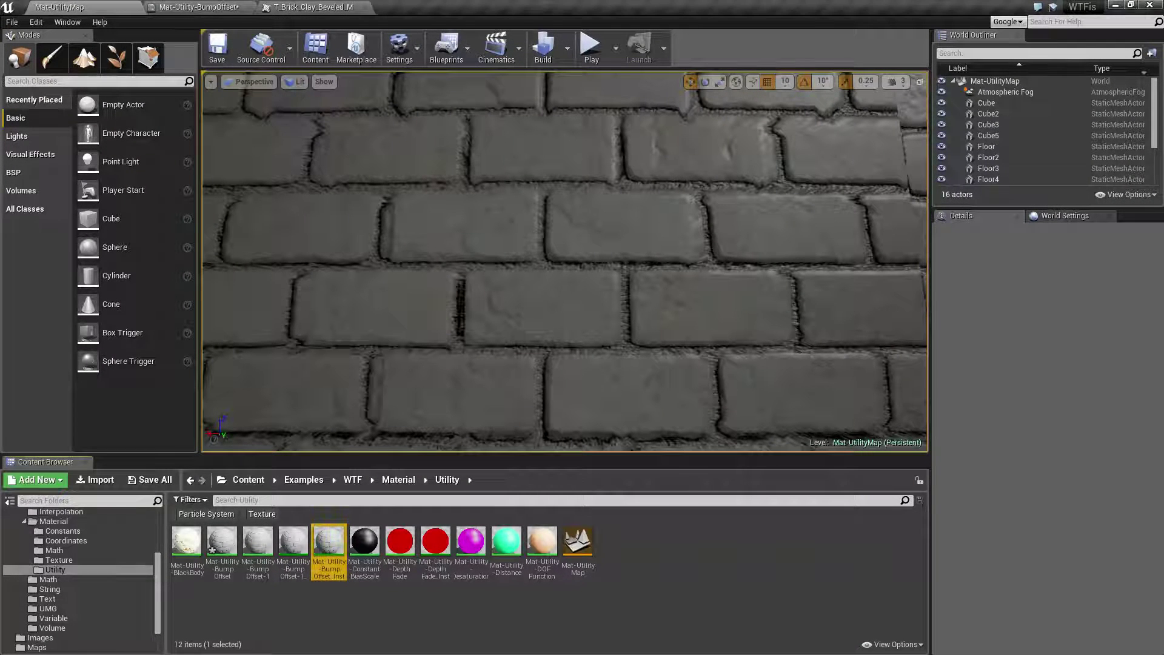
double_click(330, 550)
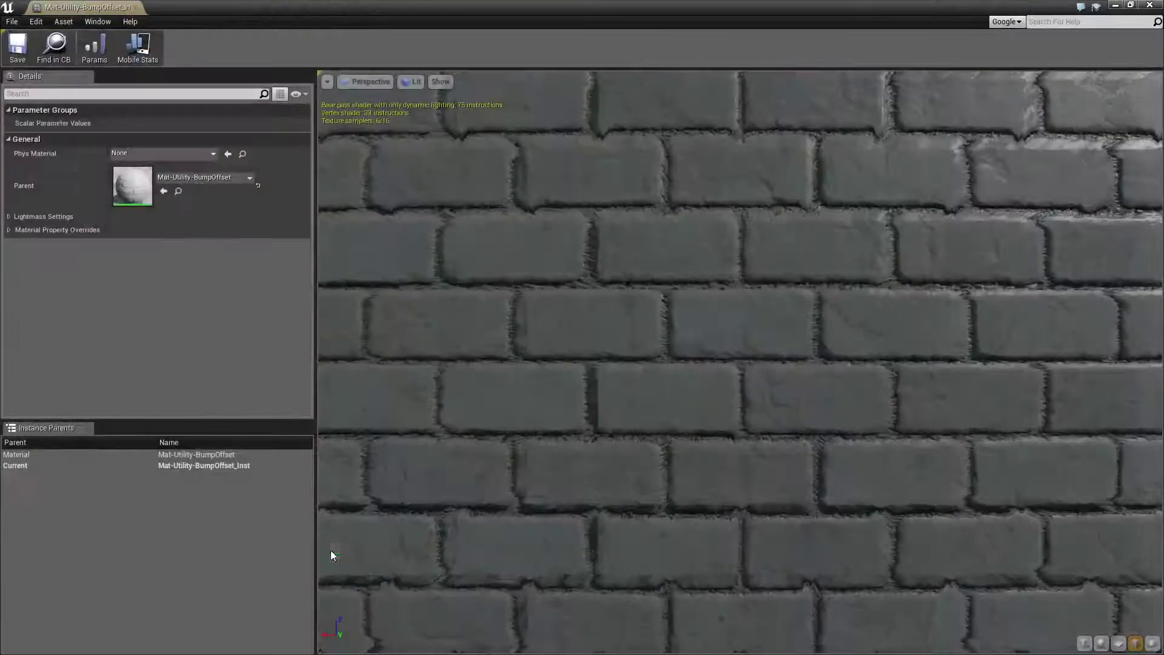
click(137, 7)
In the BumpOffset material, connect the HeightRatio parameter to BumpOffset's HeightRatioInput and apply the change
click(215, 7)
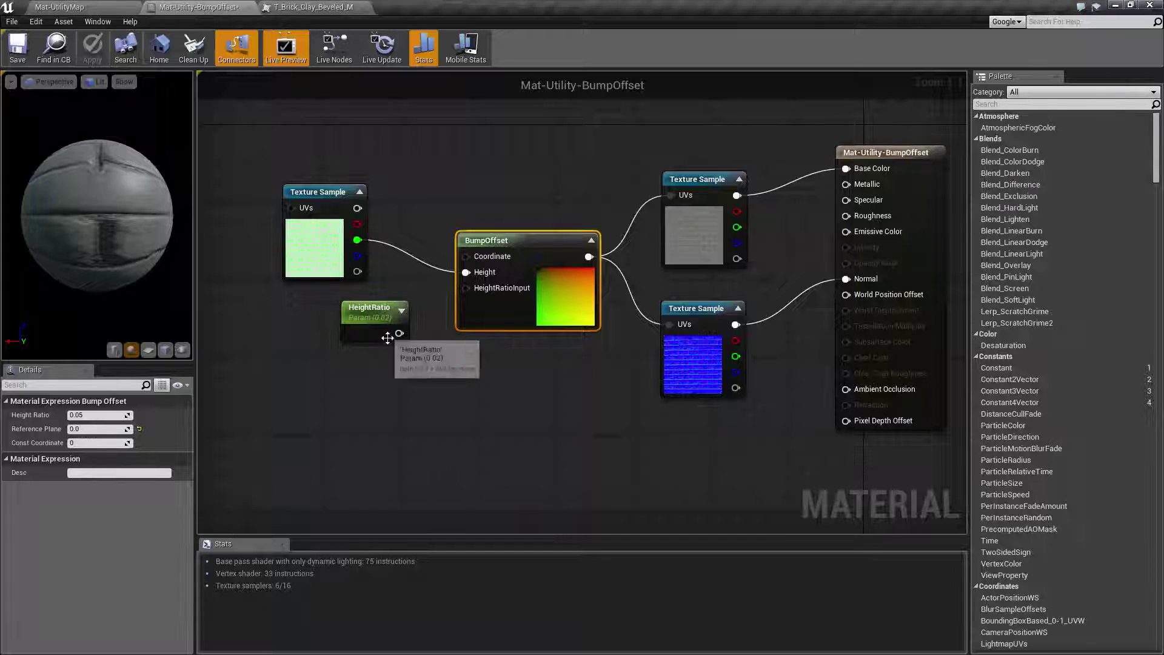
drag(480, 294, 478, 295)
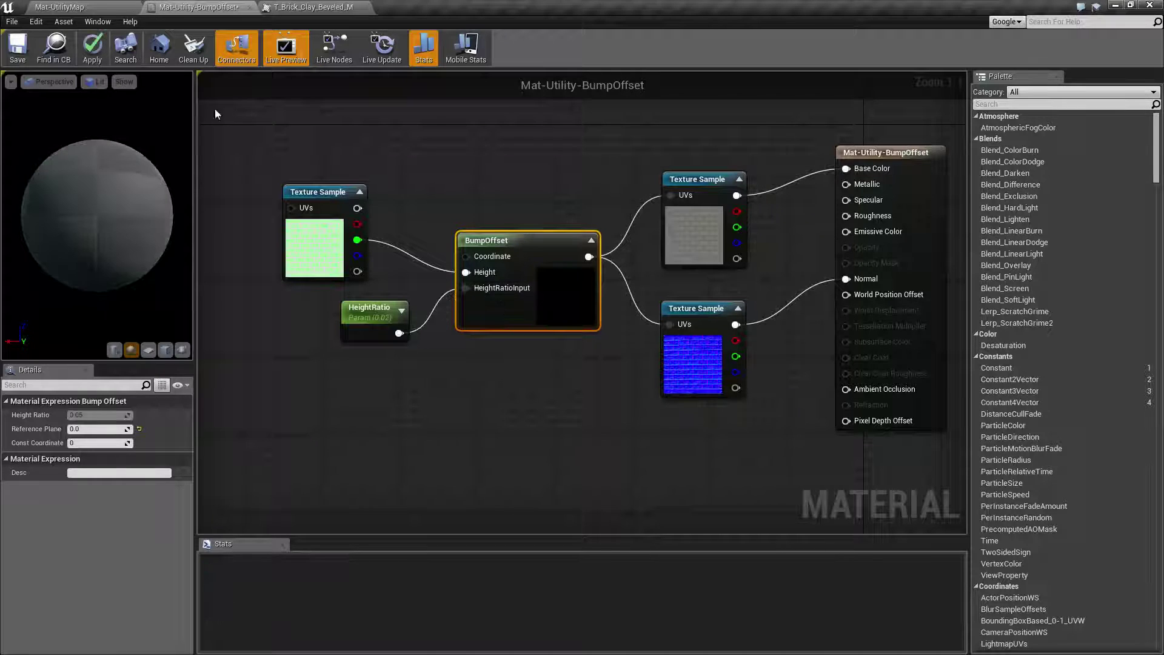
click(103, 46)
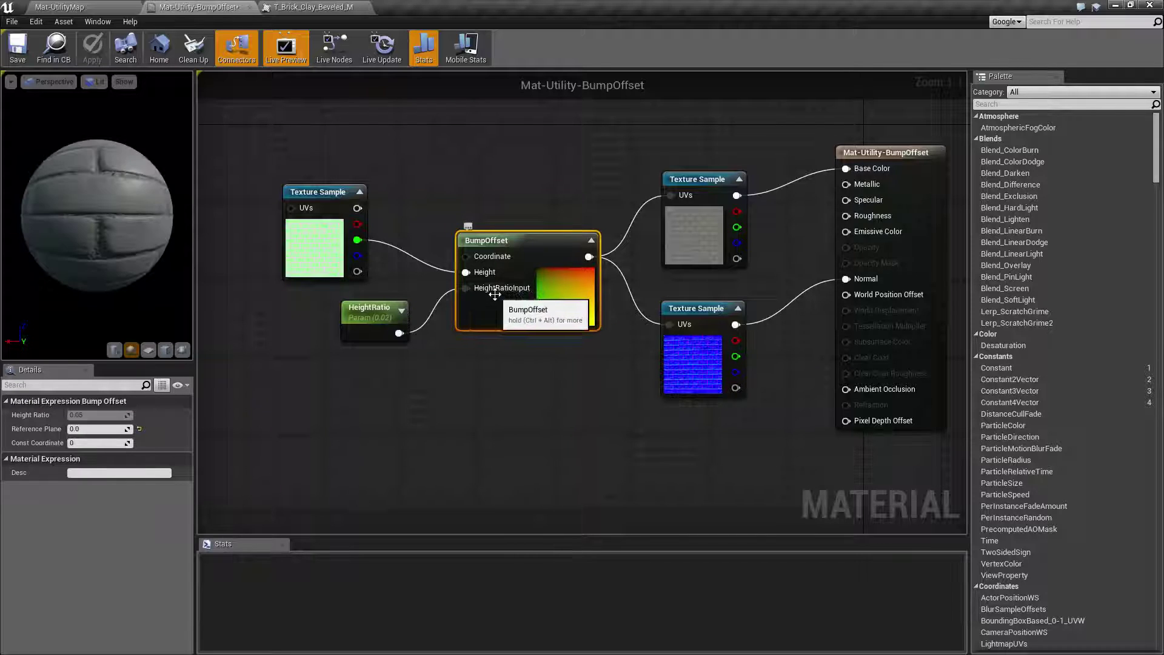
click(375, 312)
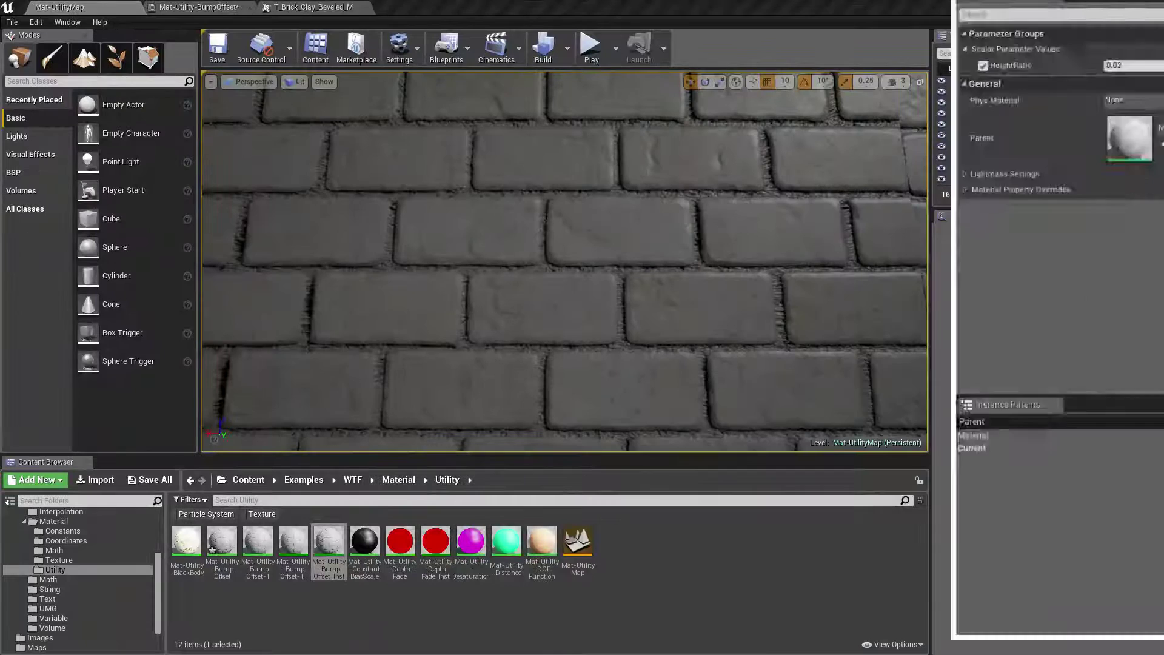
Examine the brick wall up close and from farther away to compare the bump offset distortion at different distances
mouse_move(706, 233)
right_down()
mouse_move(651, 212)
mouse_move(697, 236)
right_up()
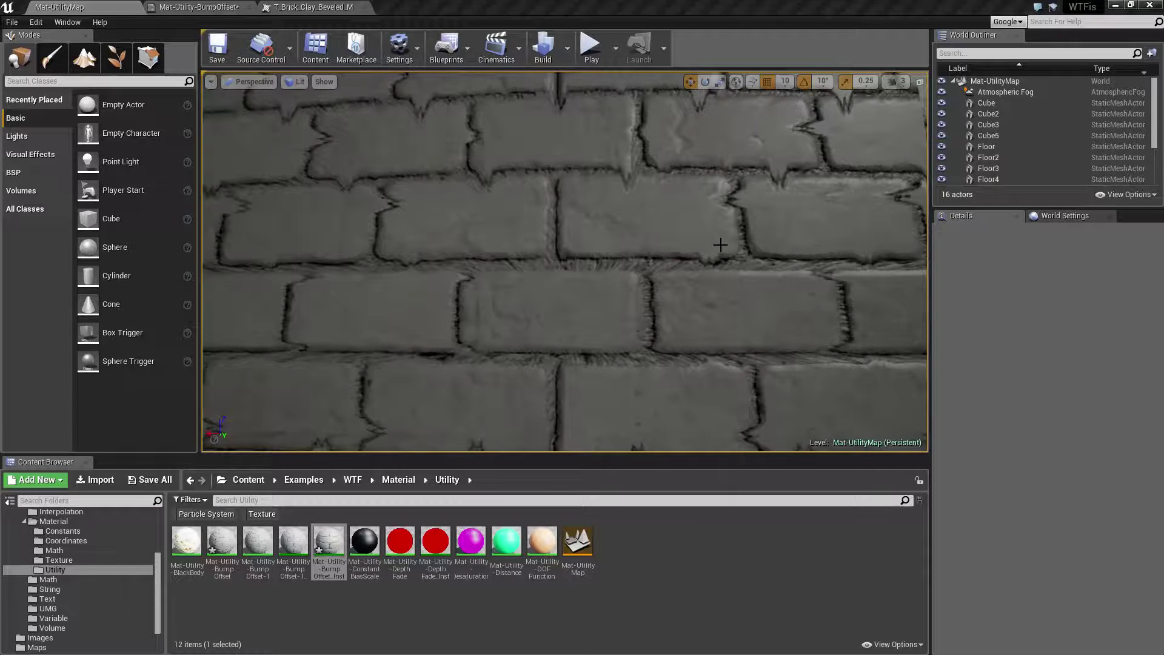
key(s)
right_drag(731, 243, 731, 244)
key(w)
key(w)
key(s)
key(w)
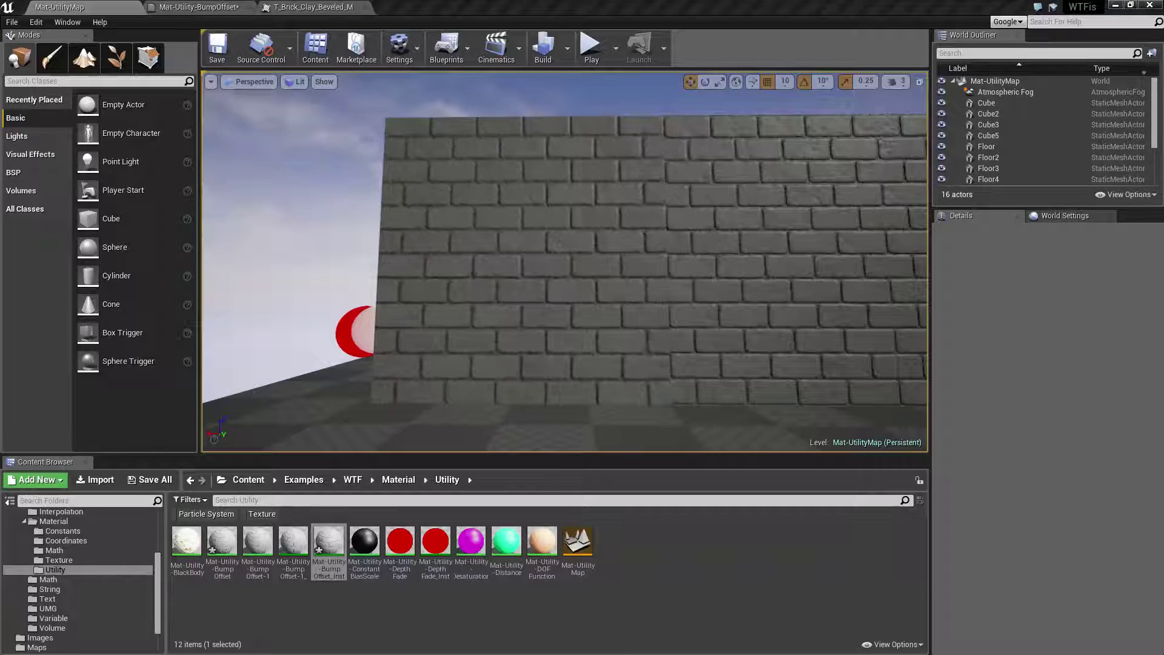
key(w)
right_drag(778, 277, 773, 276)
key(s)
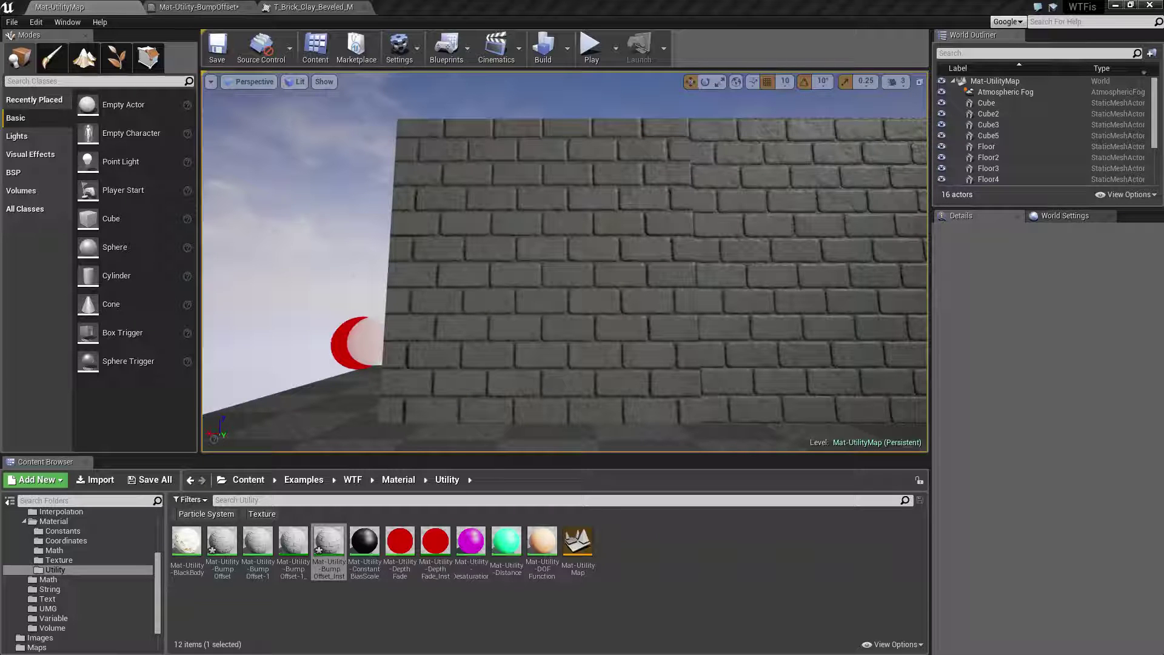
Look across the brick wall from side to side to compare the parallax on its two halves
key(a)
right_drag(772, 294, 744, 296)
key(d)
key(a)
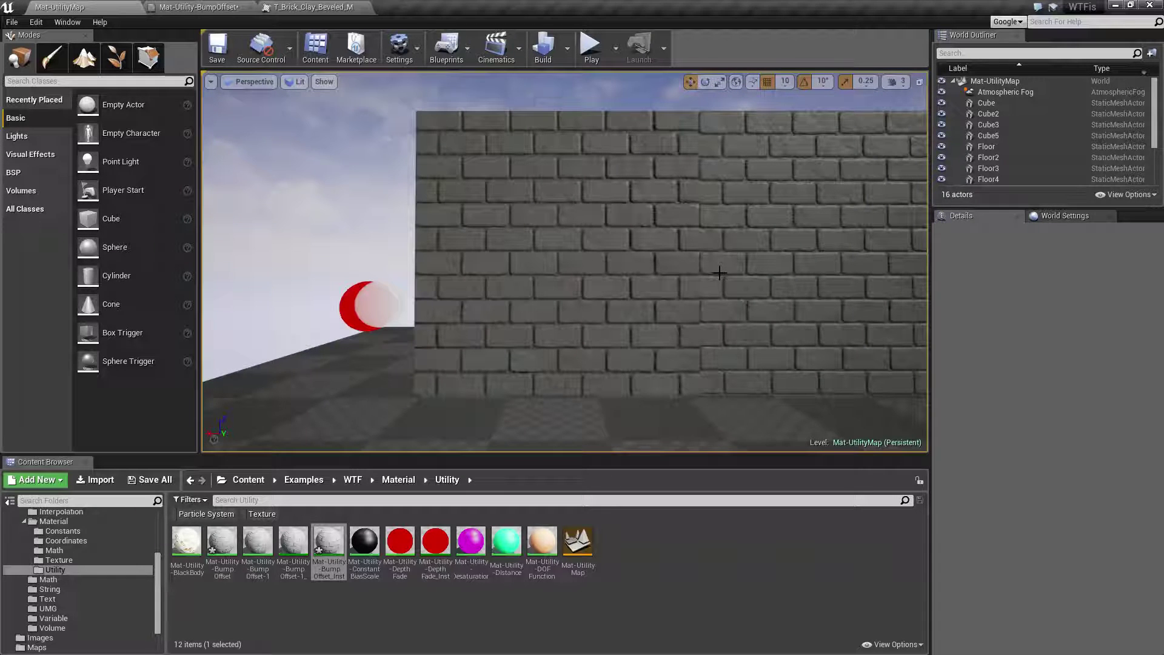
mouse_move(660, 289)
right_down()
mouse_move(681, 289)
mouse_move(663, 289)
right_up()
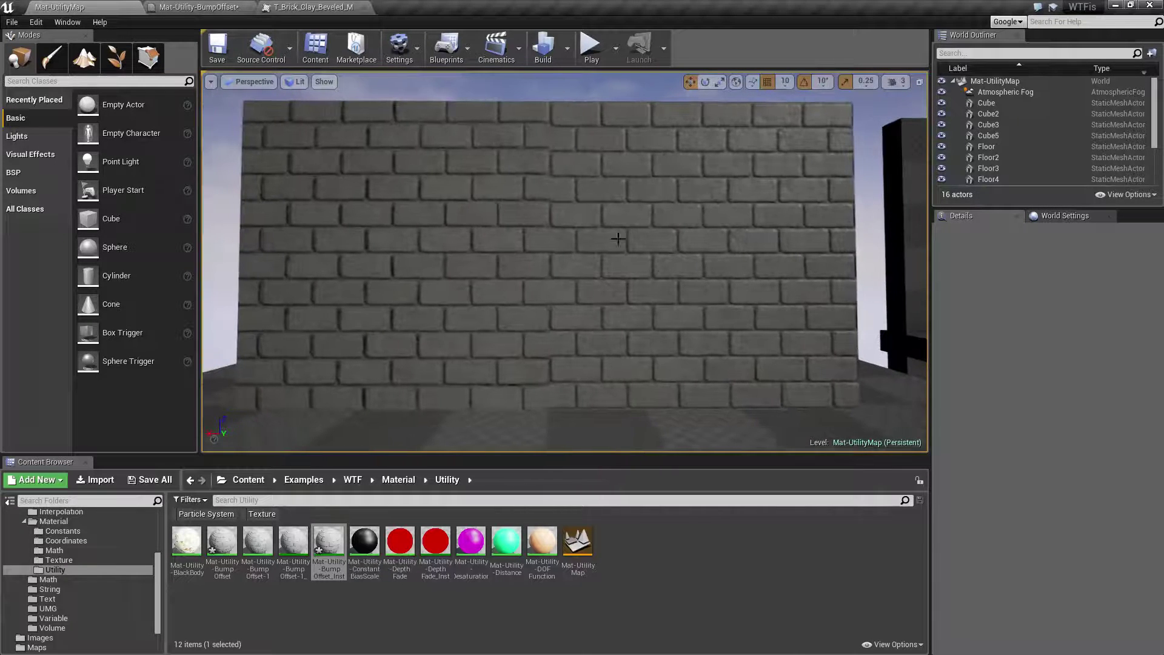
Review and close the T_Brick_Clay_Beveled_M texture, and check the BumpOffset node's settings in the Mat-Utility-BumpOffset material
click(288, 6)
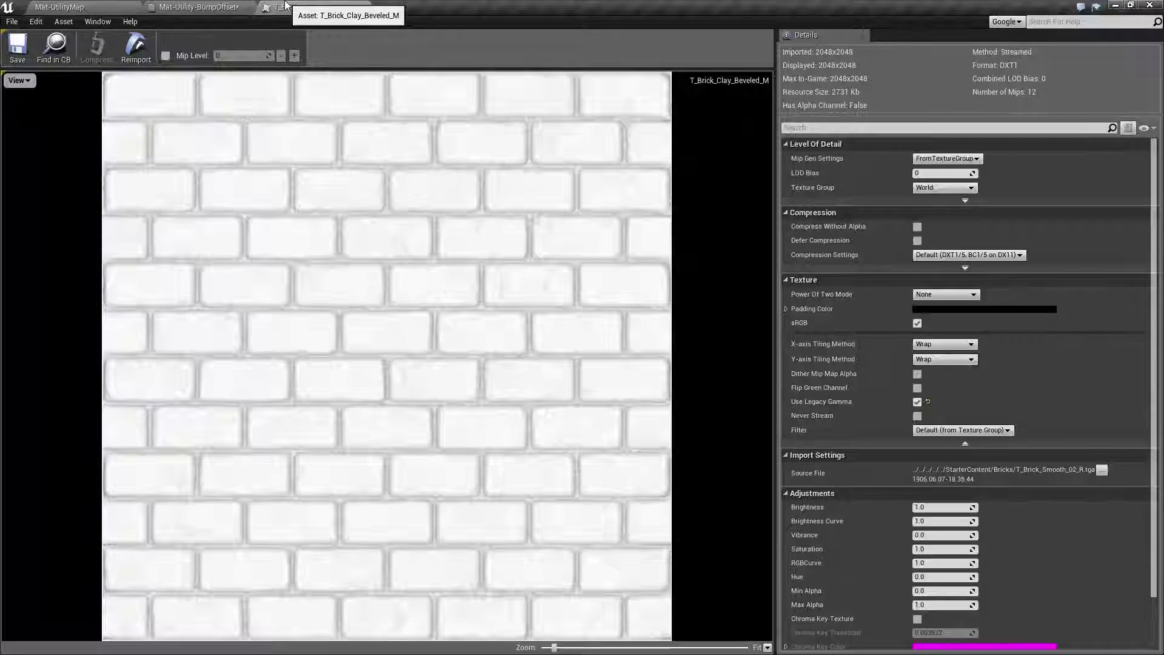
click(217, 7)
click(364, 8)
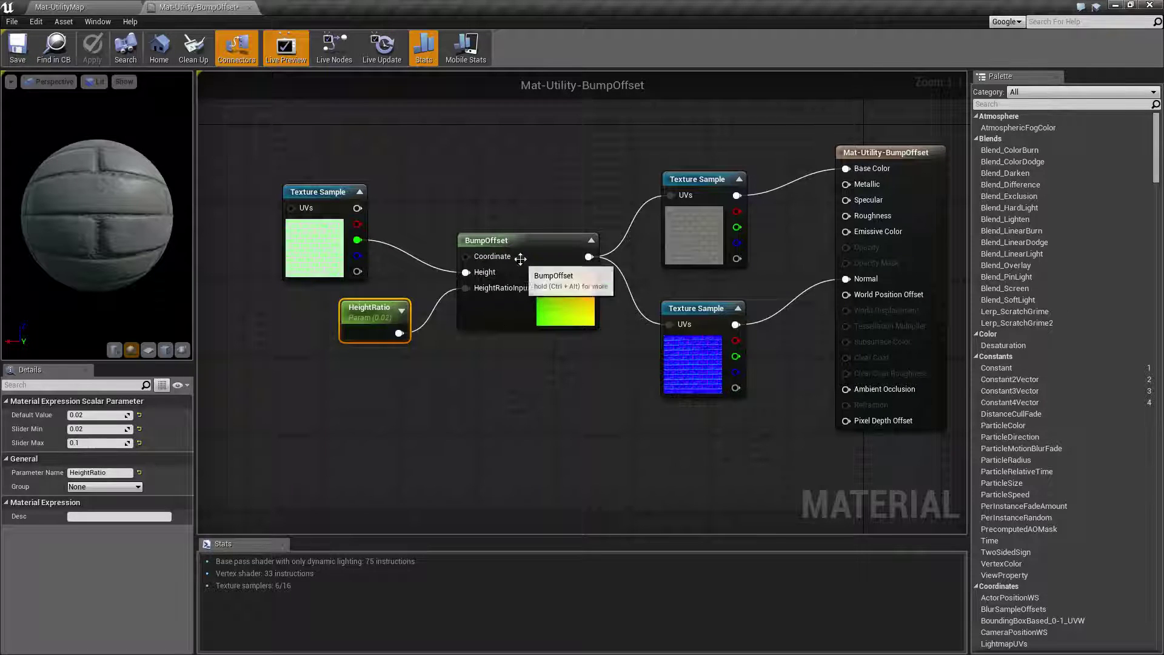
click(515, 242)
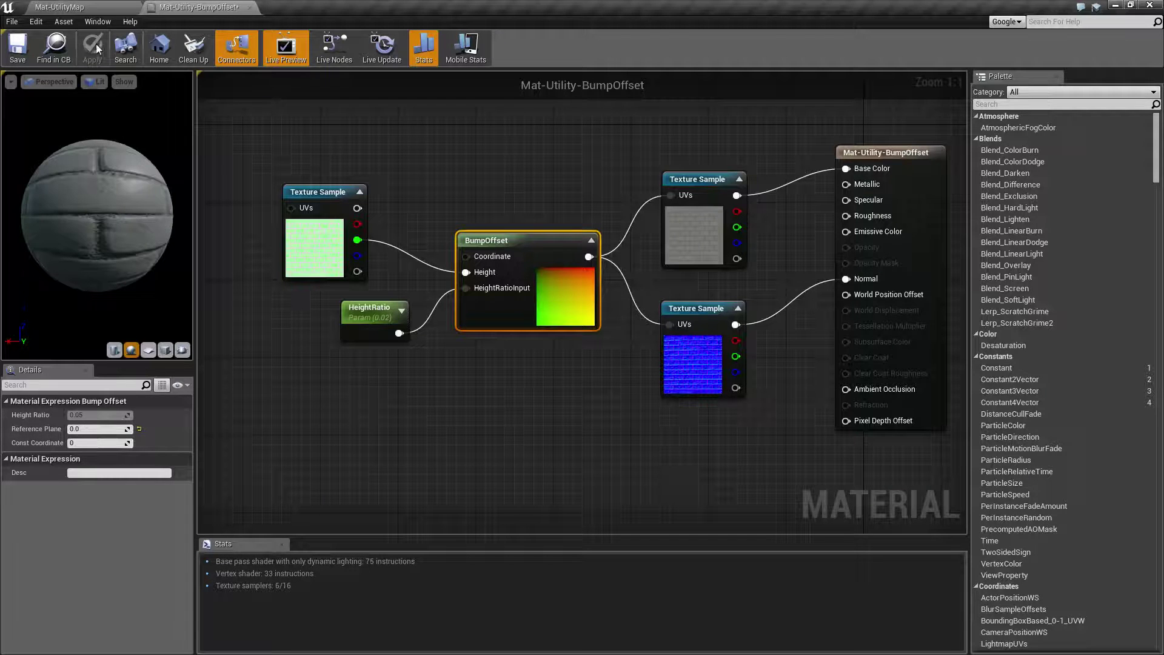
Open the Mat-Utility-BumpOffset-1_Inst material instance from the Utility folder and view the brick wall in the level
click(60, 7)
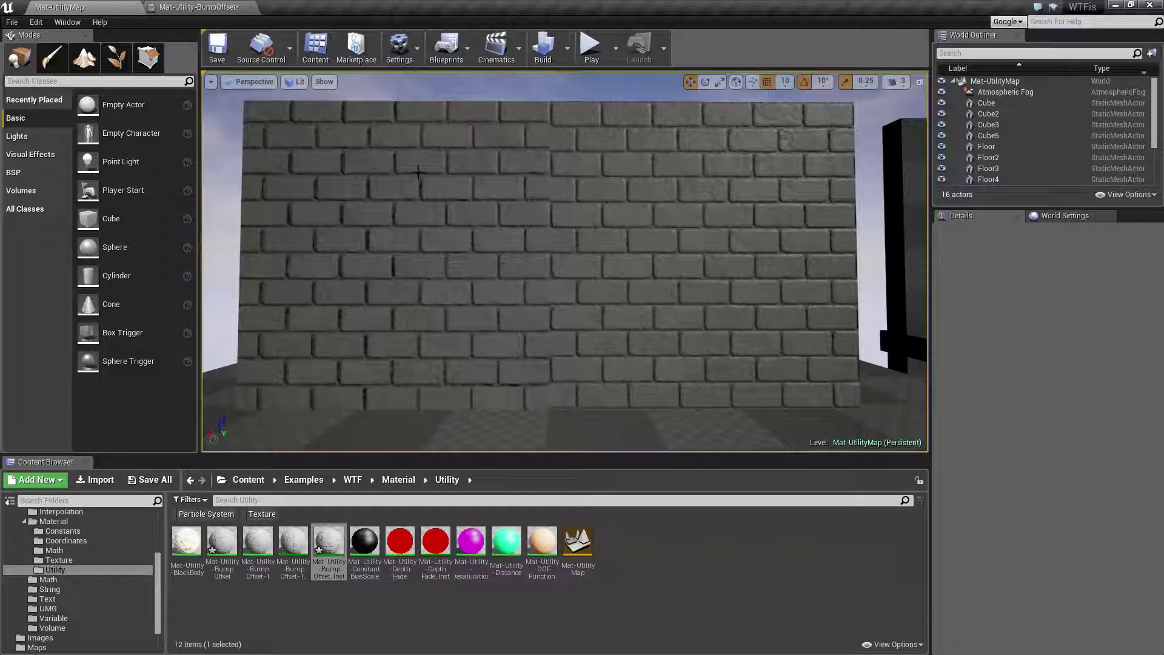
click(294, 548)
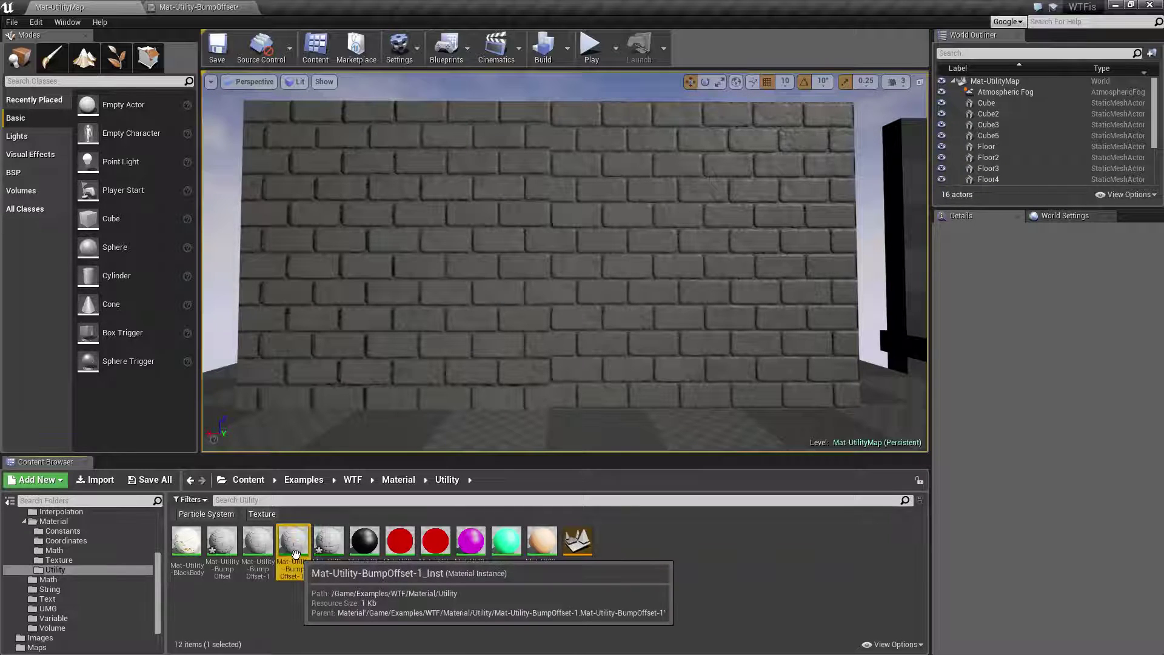
double_click(296, 554)
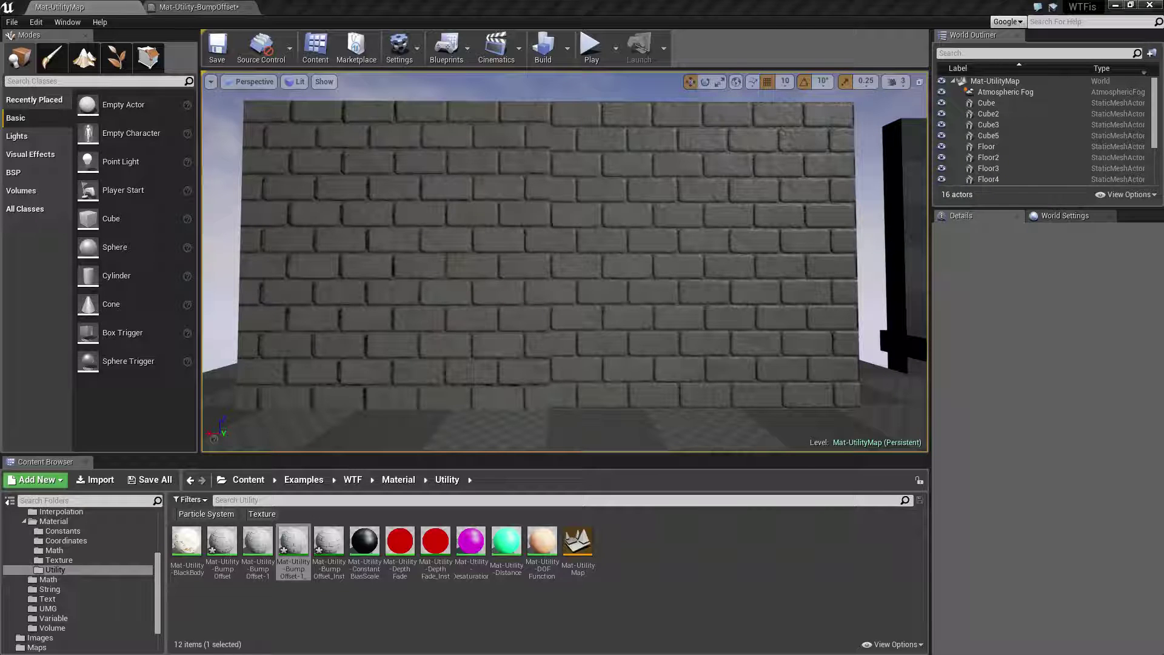
right_drag(490, 312, 477, 304)
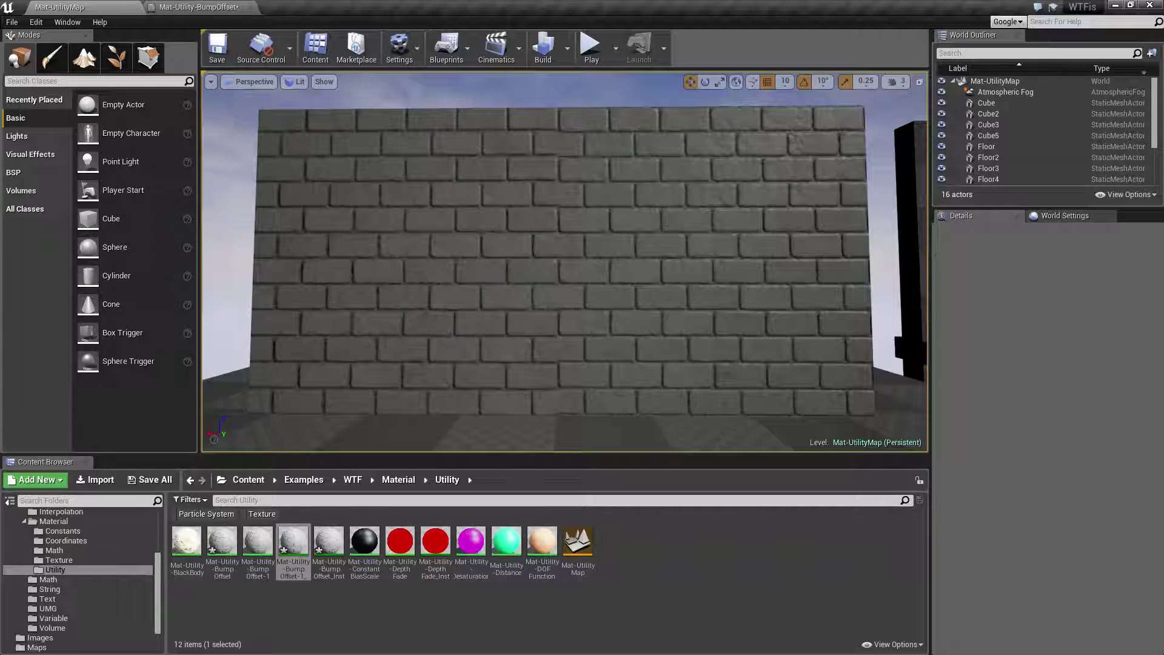
Compare the BumpOffset node's Reference Plane in Mat-Utility-BumpOffset with the one in Mat-Utility-BumpOffset-1
click(200, 7)
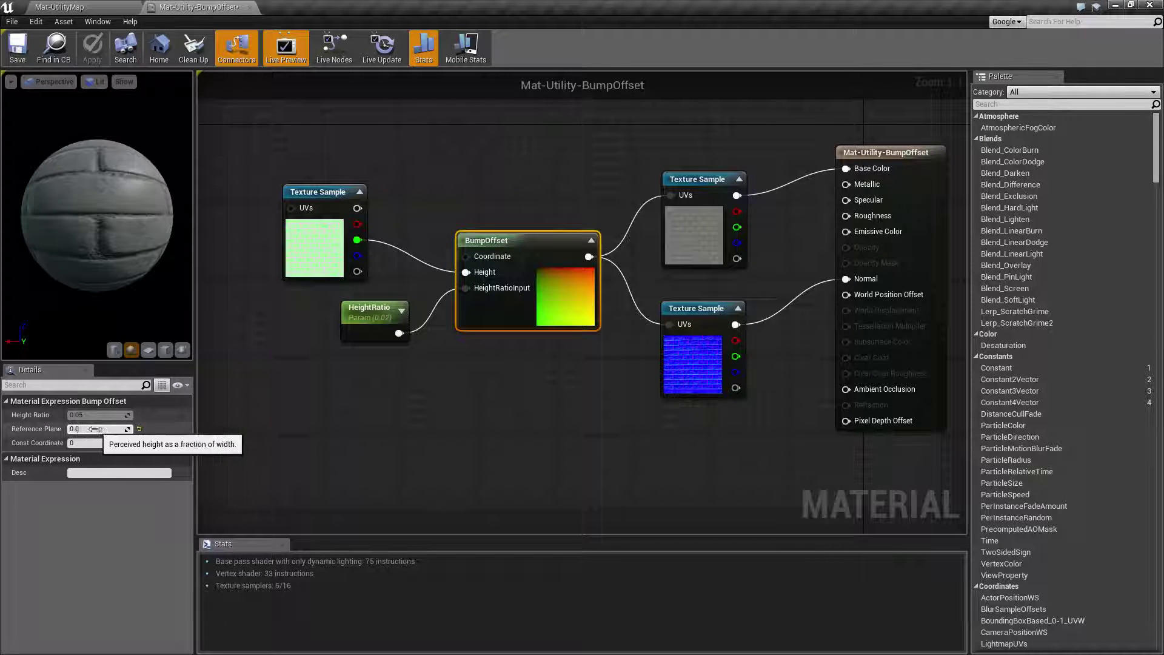
click(119, 6)
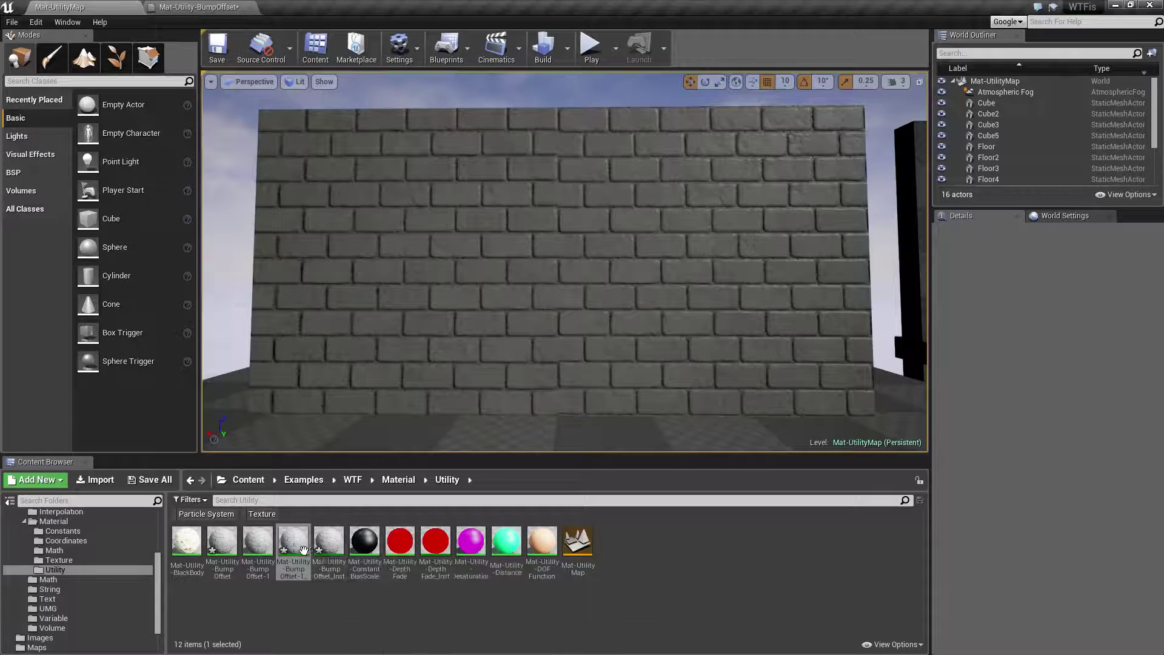
click(259, 547)
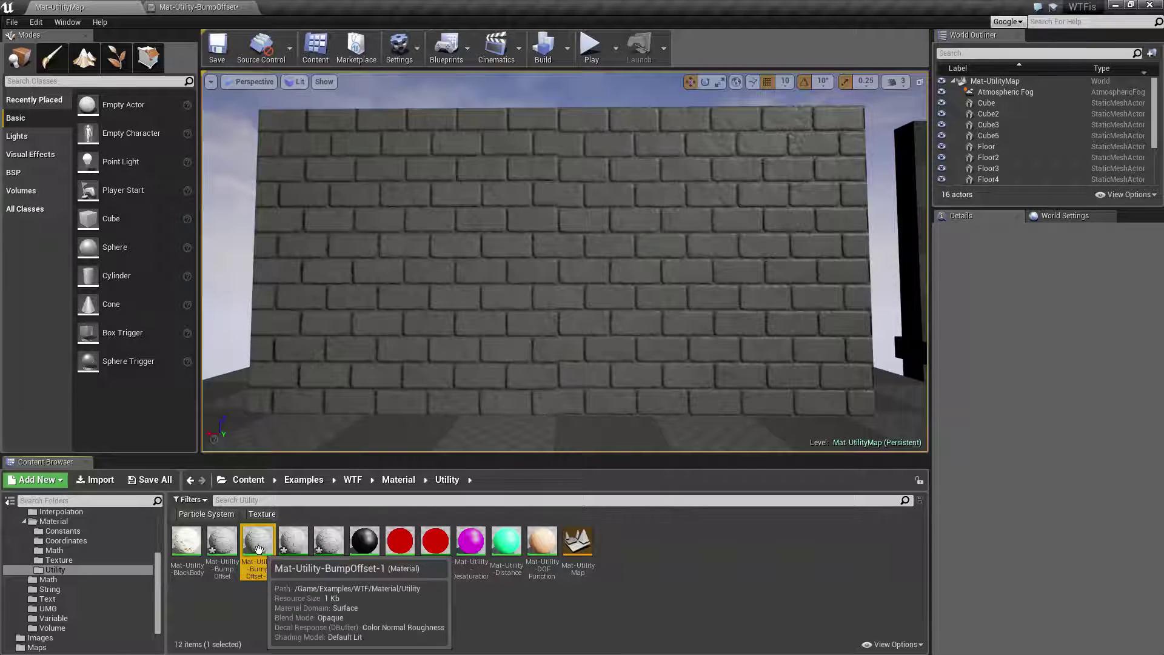
drag(260, 545, 446, 312)
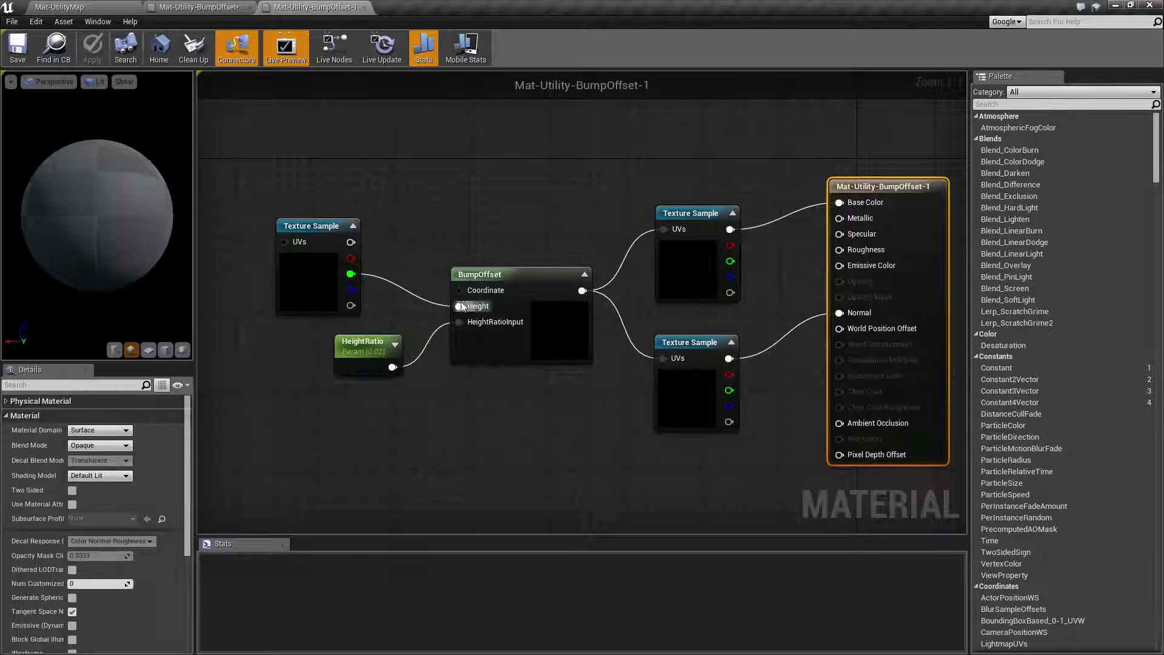
click(507, 281)
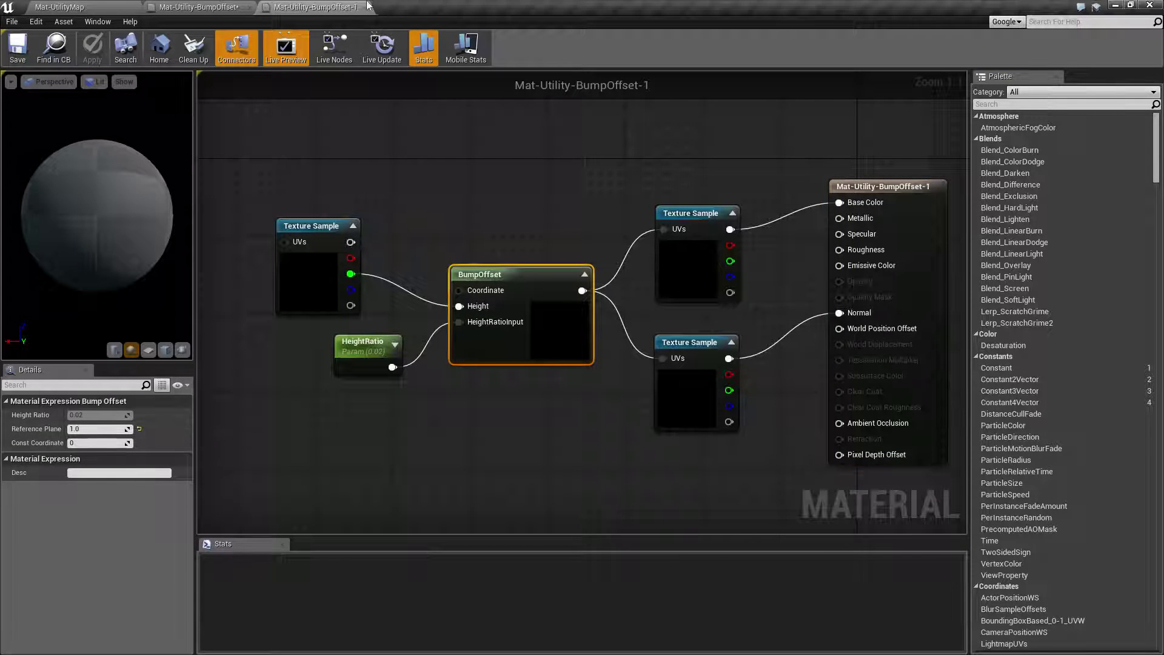
Inspect the level's brick wall from very close and at a grazing angle to judge the depth between the bricks
click(79, 5)
right_drag(651, 274, 746, 286)
key(w)
key(a)
key(s)
key(w)
key(a)
drag(591, 176, 638, 169)
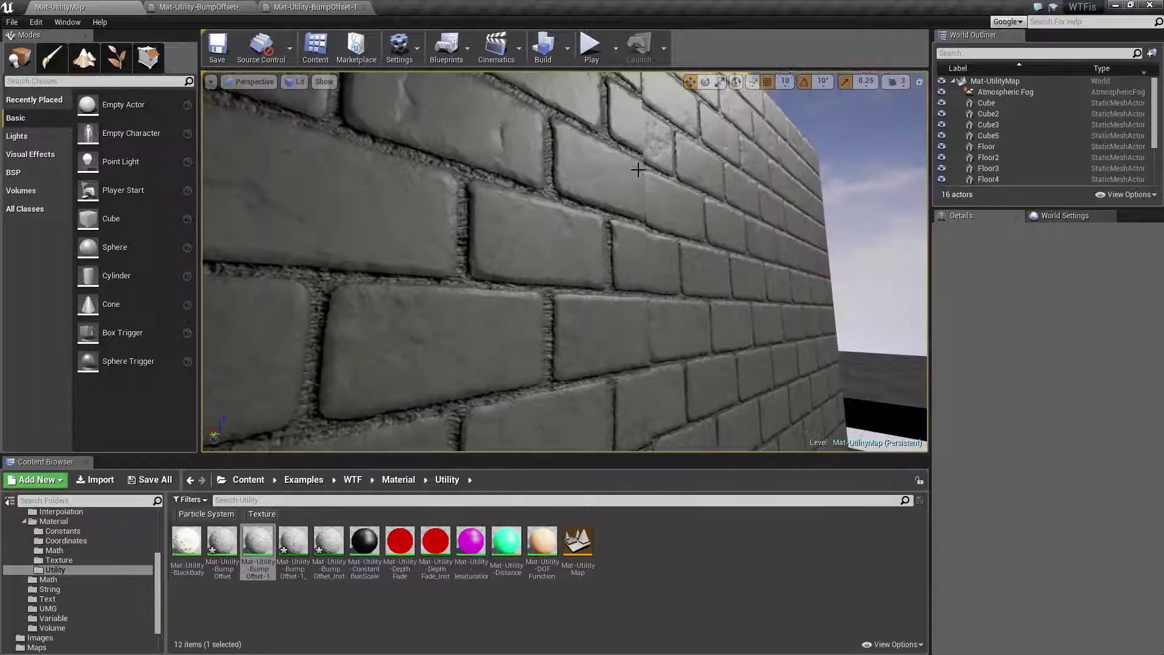
View the whole brick wall head-on to compare how the two reference planes shift the bricks
right_drag(667, 300, 446, 261)
key(w)
key(s)
drag(627, 320, 549, 331)
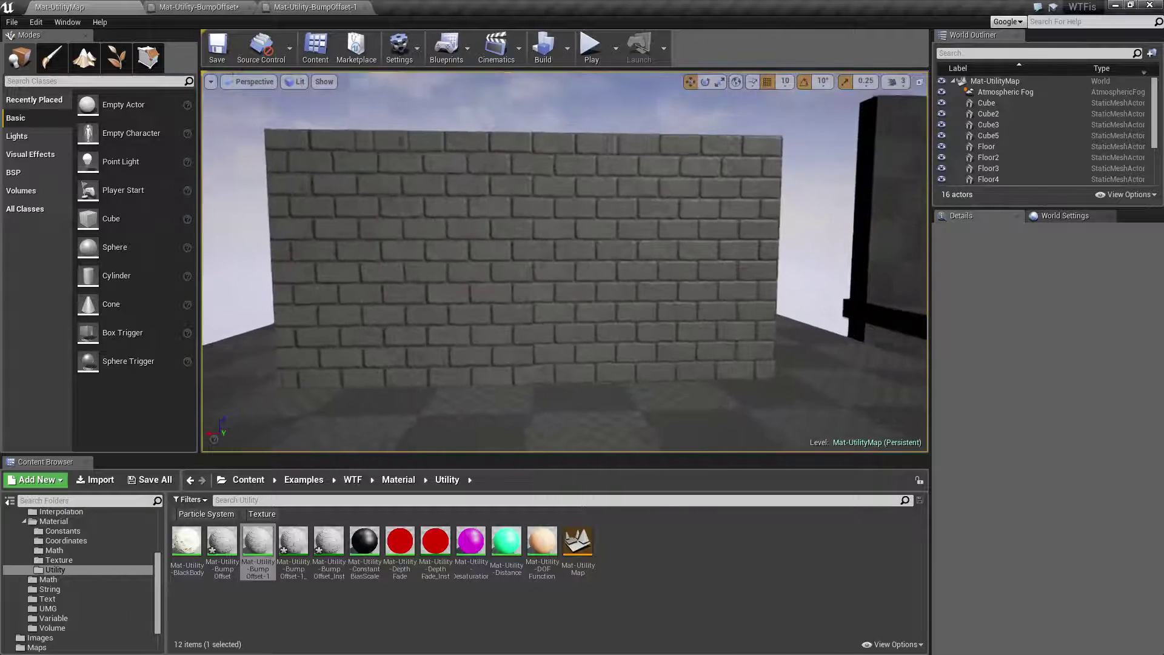
drag(656, 344, 647, 312)
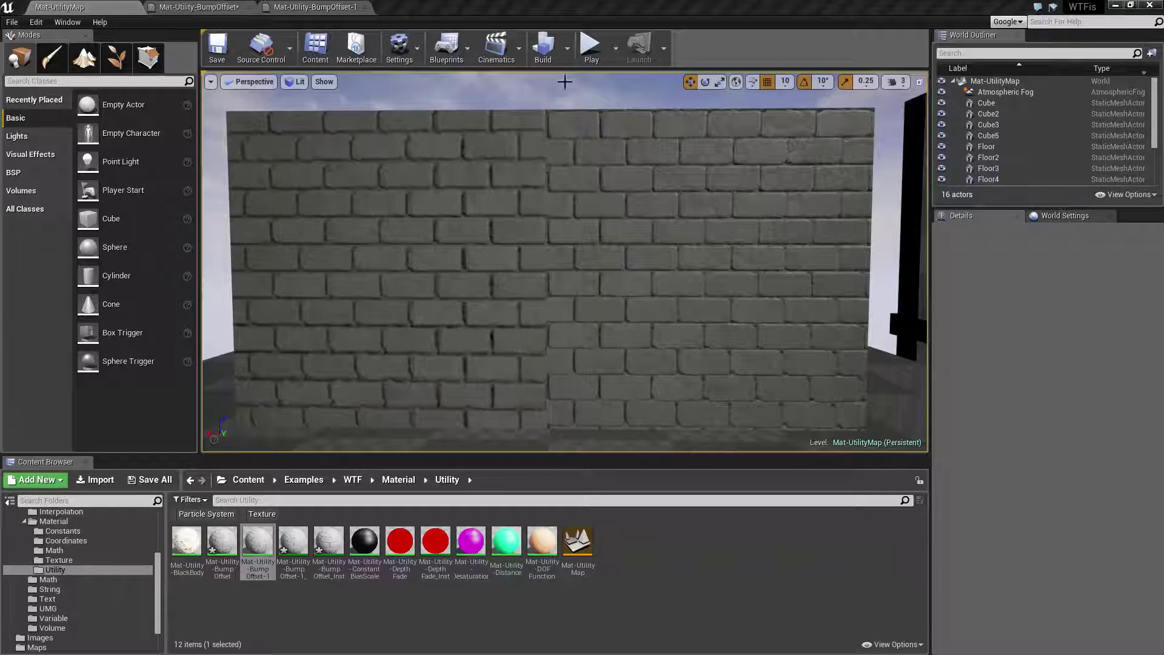
Reset the BumpOffset node's Reference Plane to its default of 0.5 in Mat-Utility-BumpOffset and apply the change
click(200, 7)
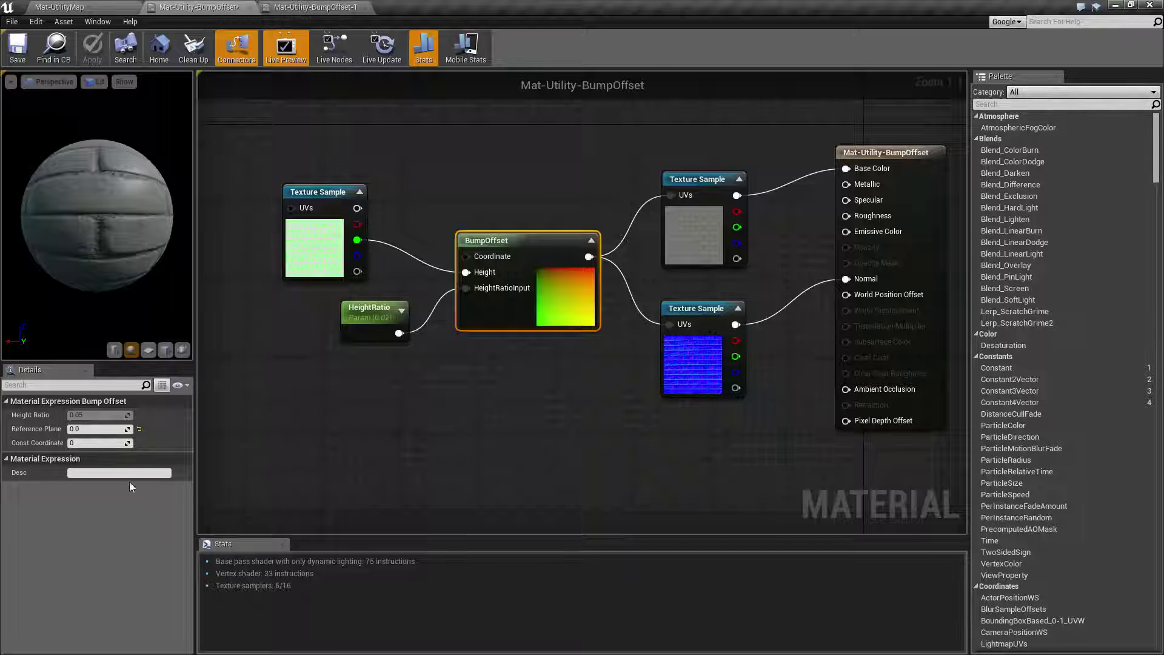
click(140, 428)
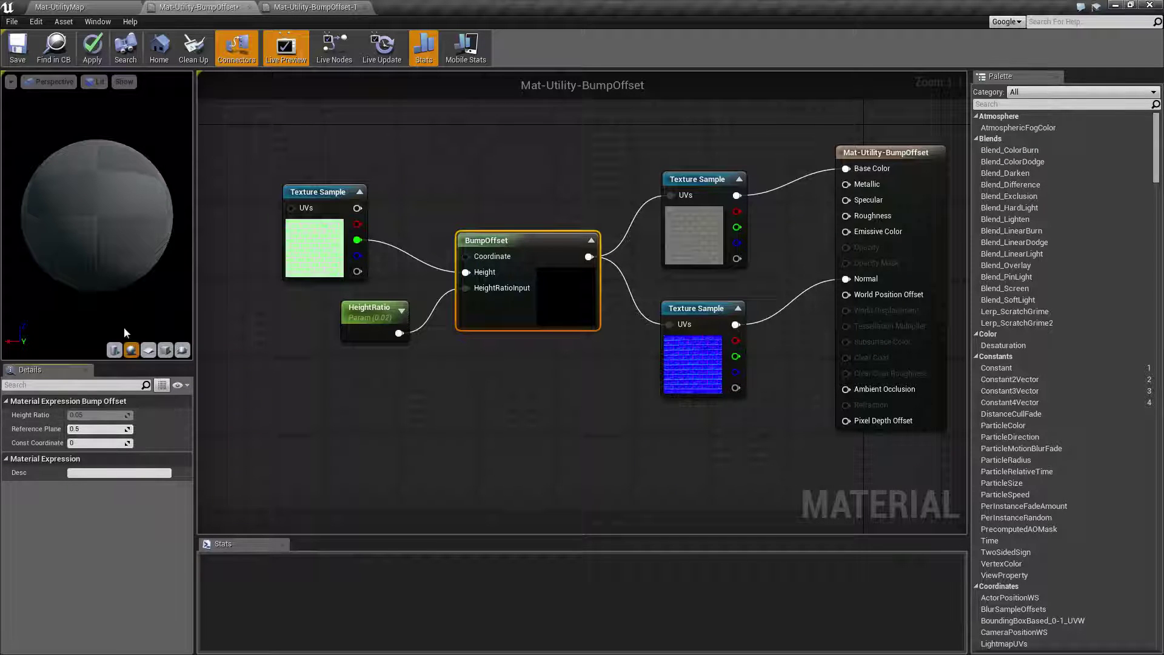
click(92, 49)
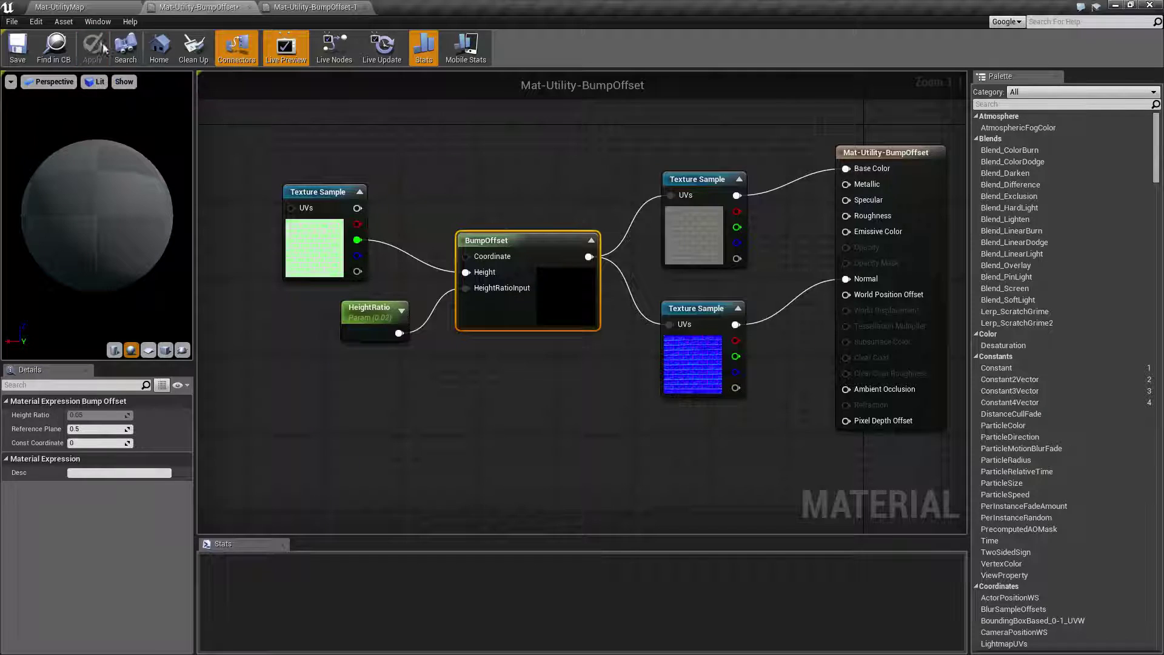
Check the recompiled material on the level's brick wall and compare its two halves at the default reference plane
click(99, 10)
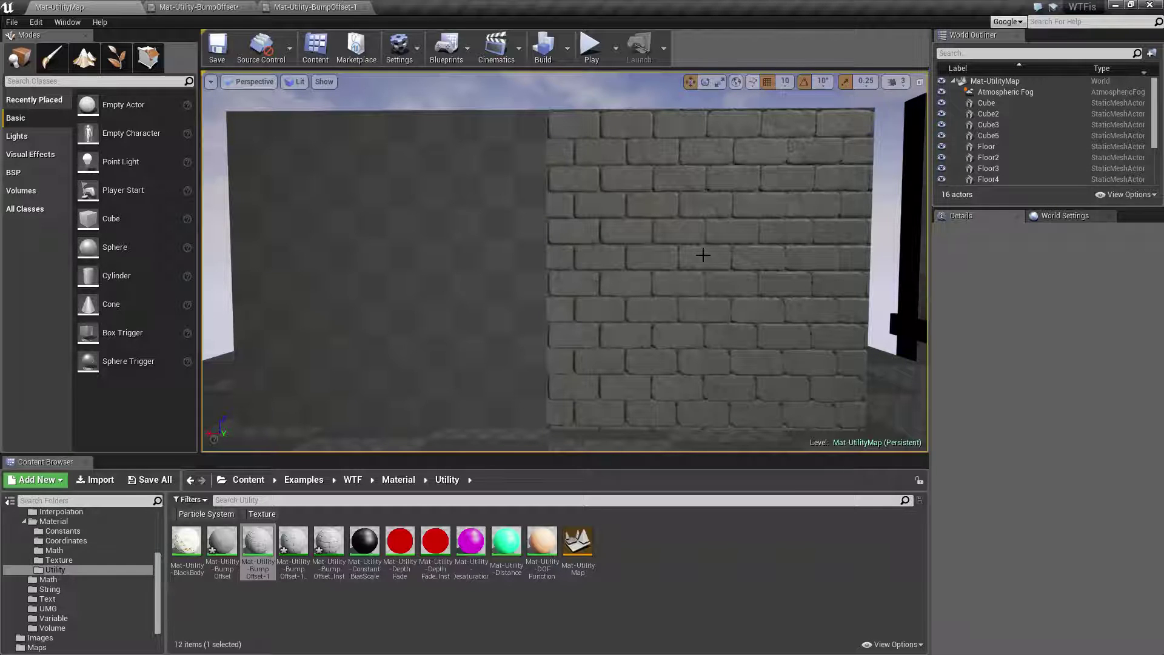
mouse_move(678, 282)
right_down()
mouse_move(655, 273)
mouse_move(679, 283)
right_up()
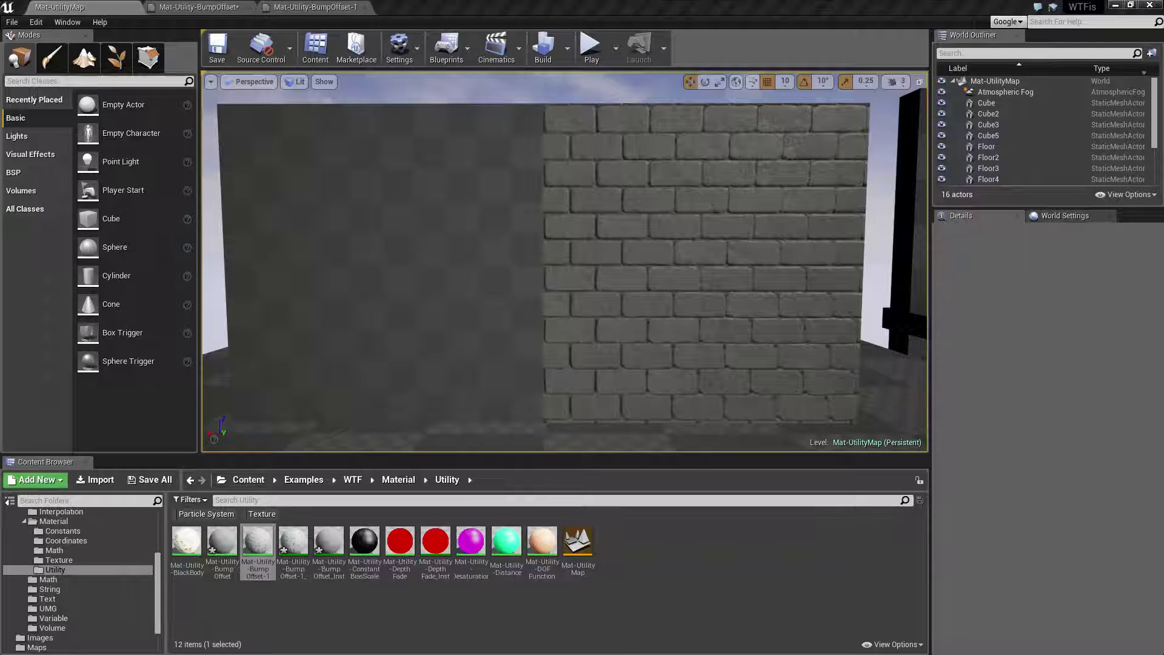
click(188, 6)
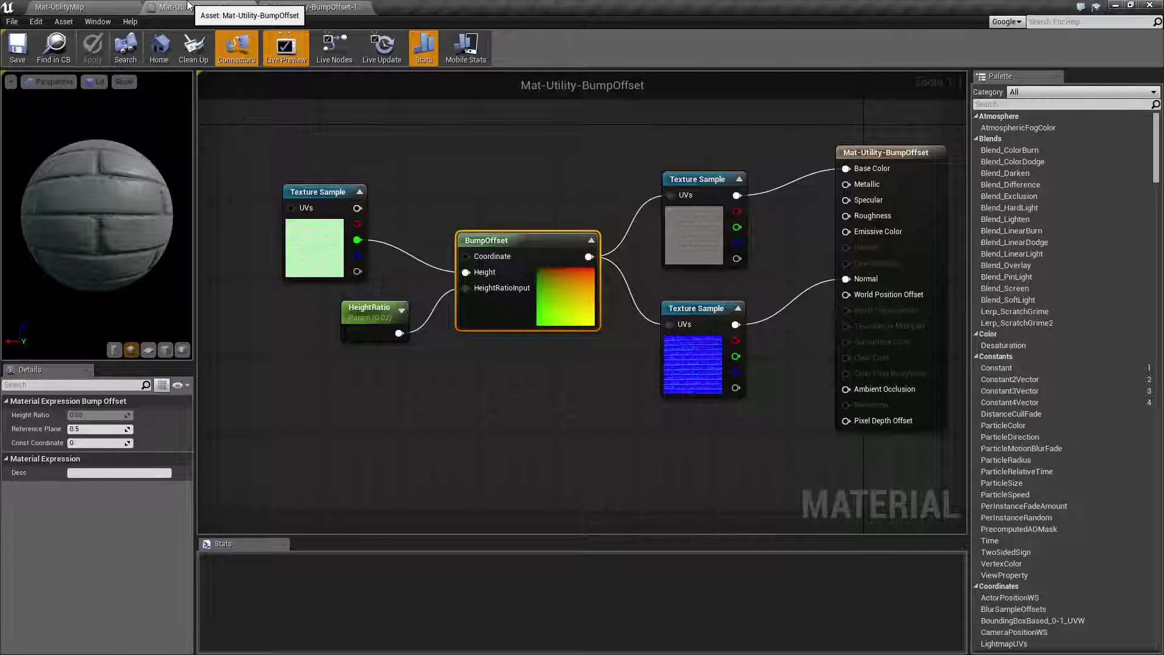
click(72, 6)
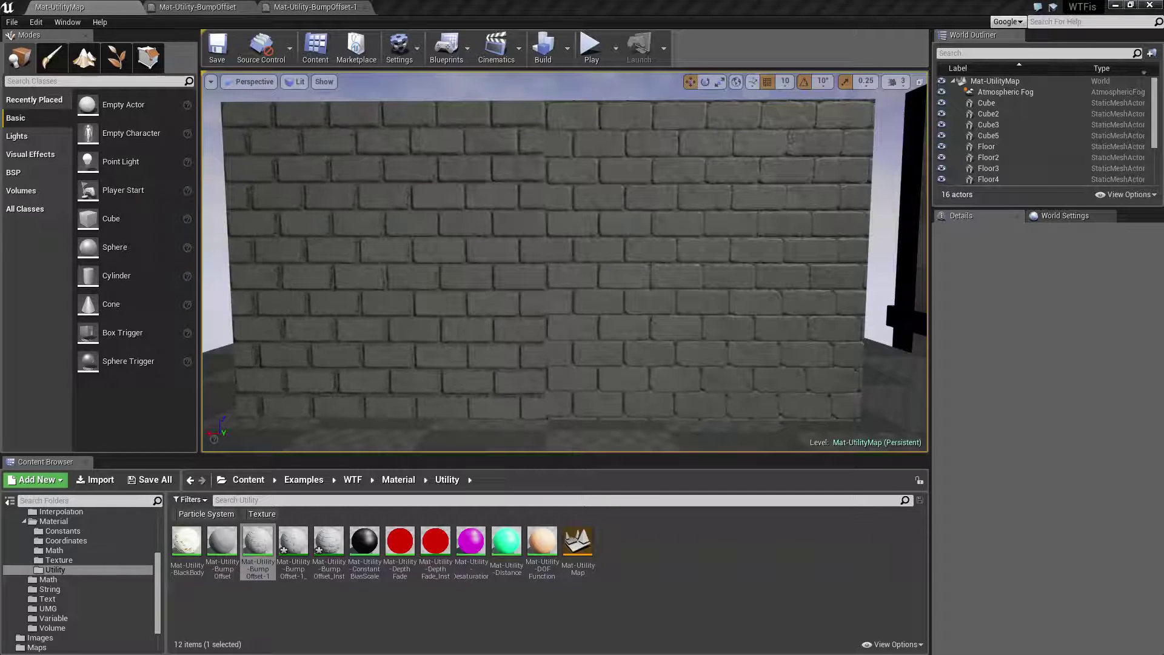
mouse_move(674, 306)
right_down()
mouse_move(540, 285)
mouse_move(561, 272)
mouse_move(675, 306)
right_up()
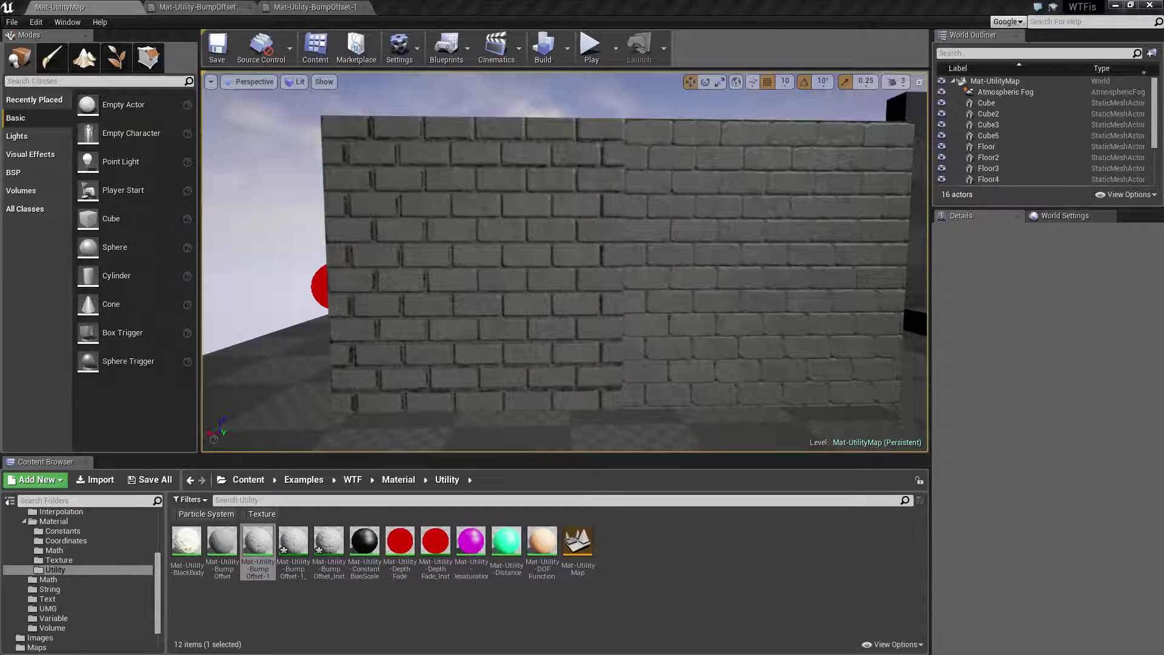
In Mat-Utility-BumpOffset, review the HeightRatio parameter and how it feeds the BumpOffset node
click(238, 7)
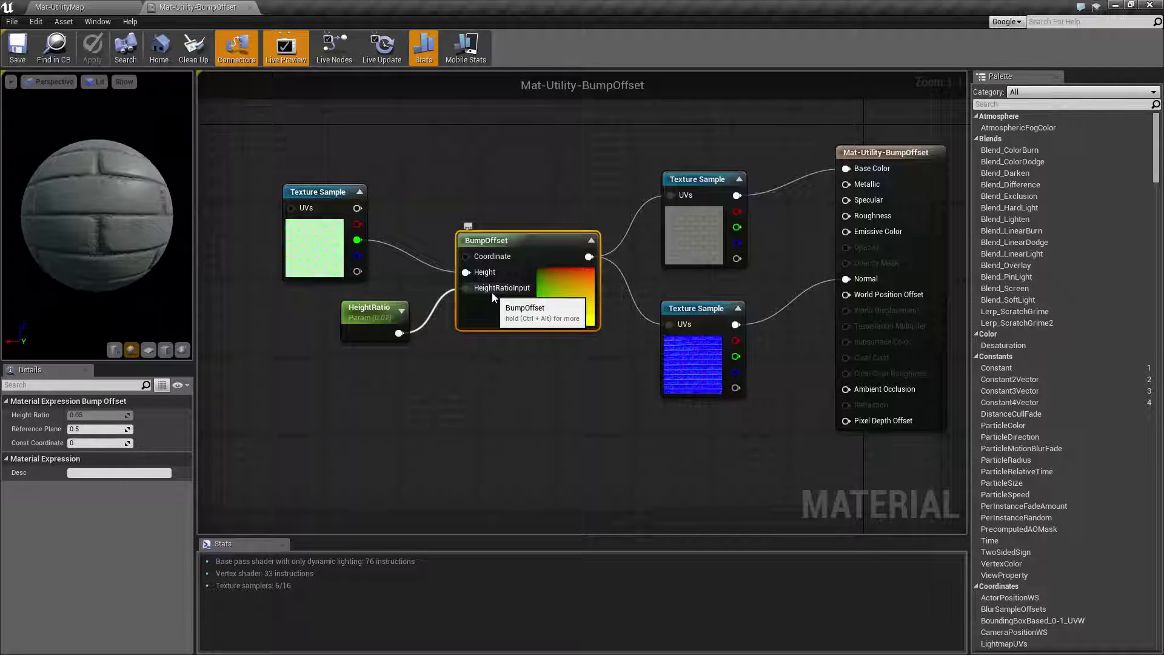
click(372, 314)
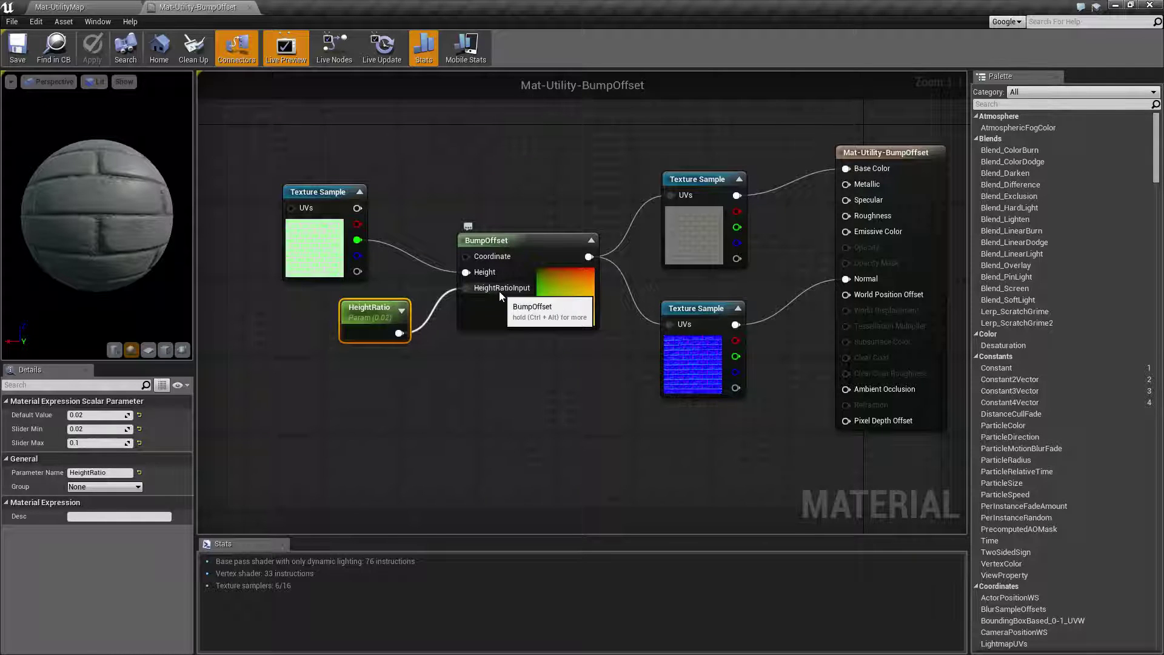
click(489, 367)
click(565, 255)
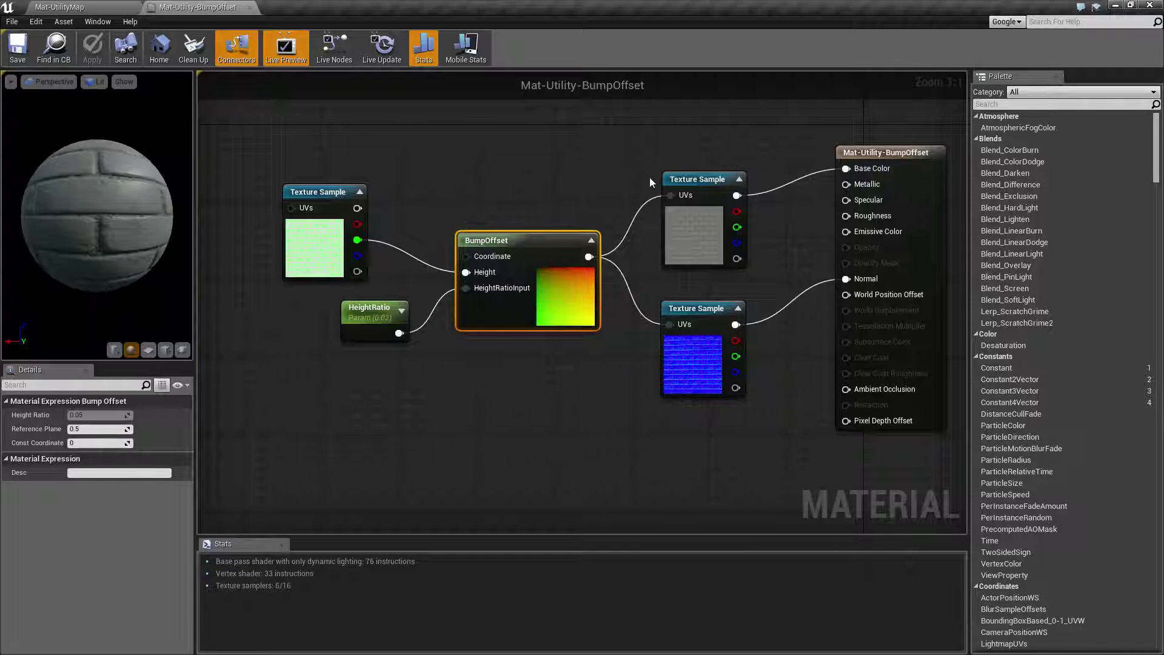
Review the base color and normal texture samples driven by BumpOffset, and rotate the preview sphere to see the effect
click(685, 310)
click(645, 371)
click(508, 240)
click(700, 179)
click(682, 308)
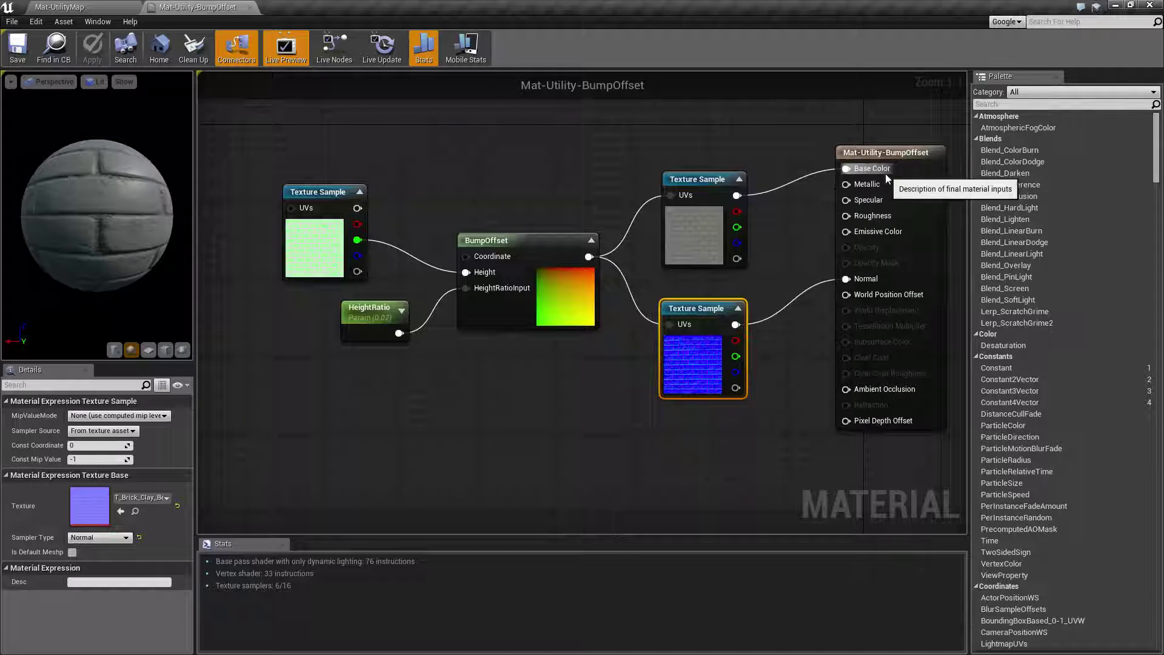
drag(91, 216, 87, 207)
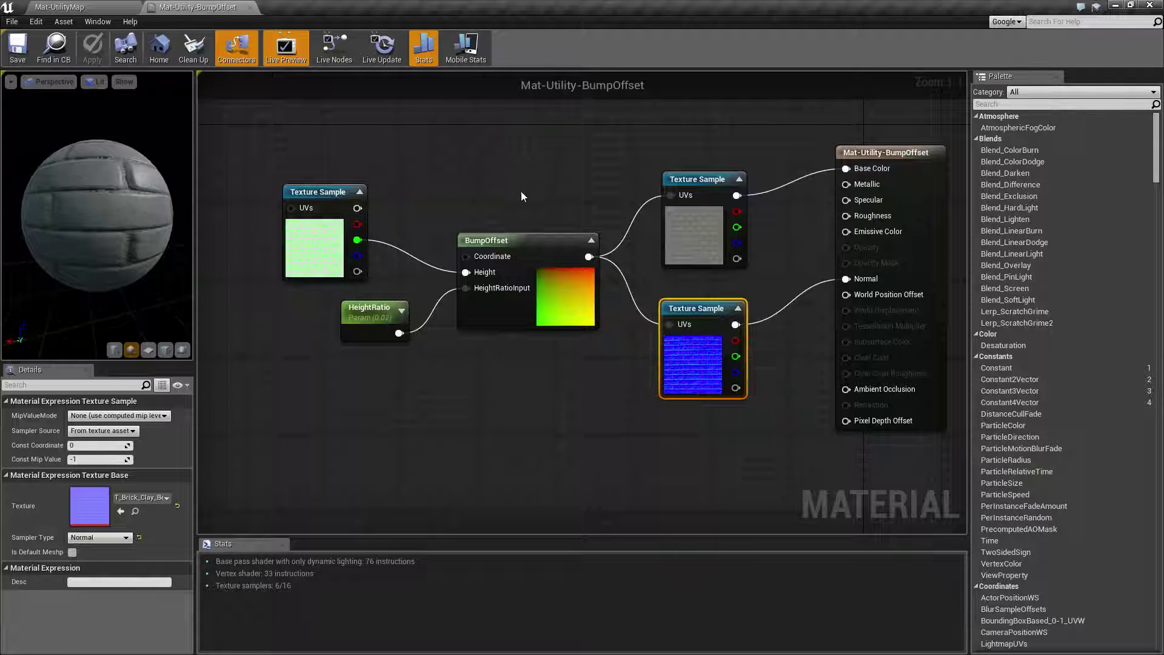
click(503, 238)
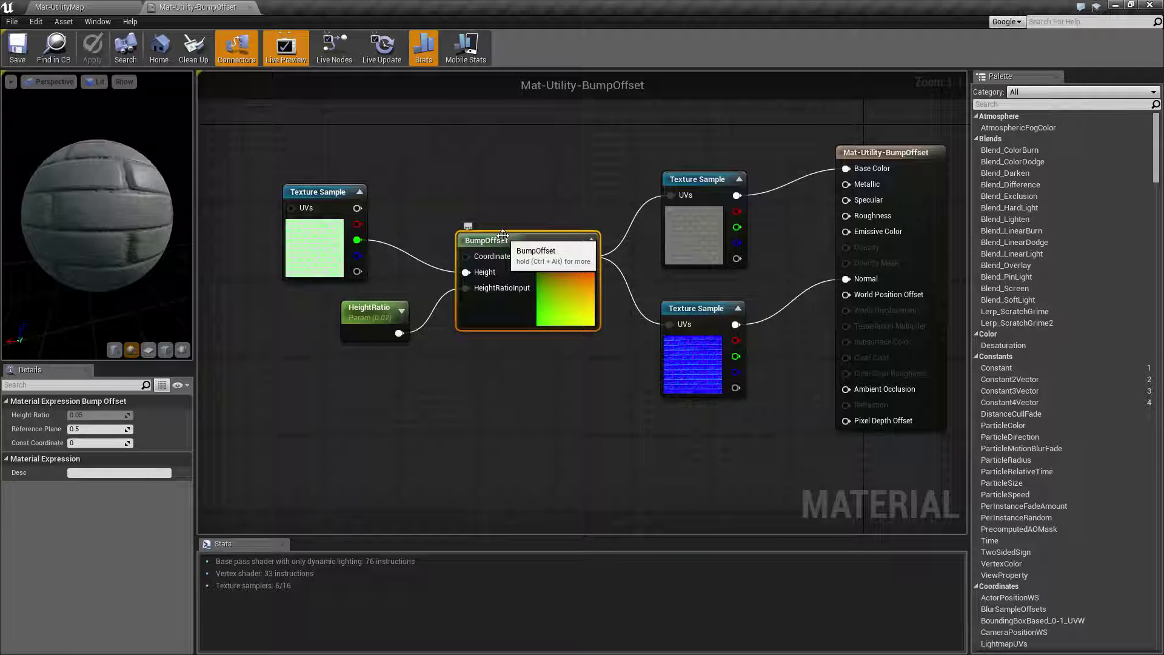